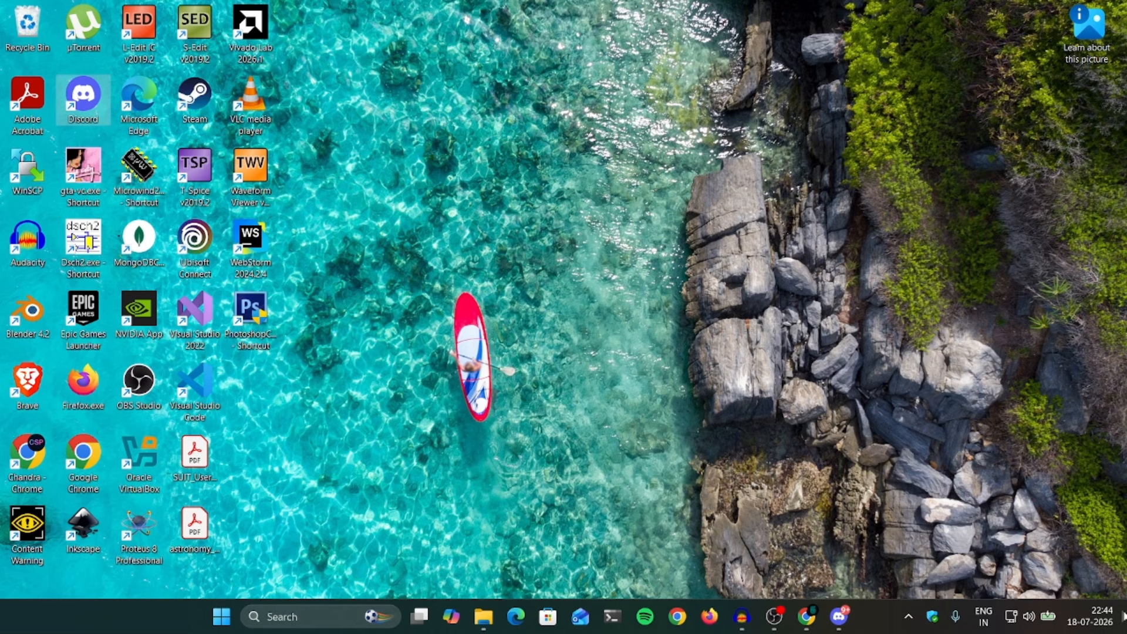
Step: Restore the Chrome window showing AMD's Vivado licensing options page
{"action": "left_click", "coordinate": [817, 614]}
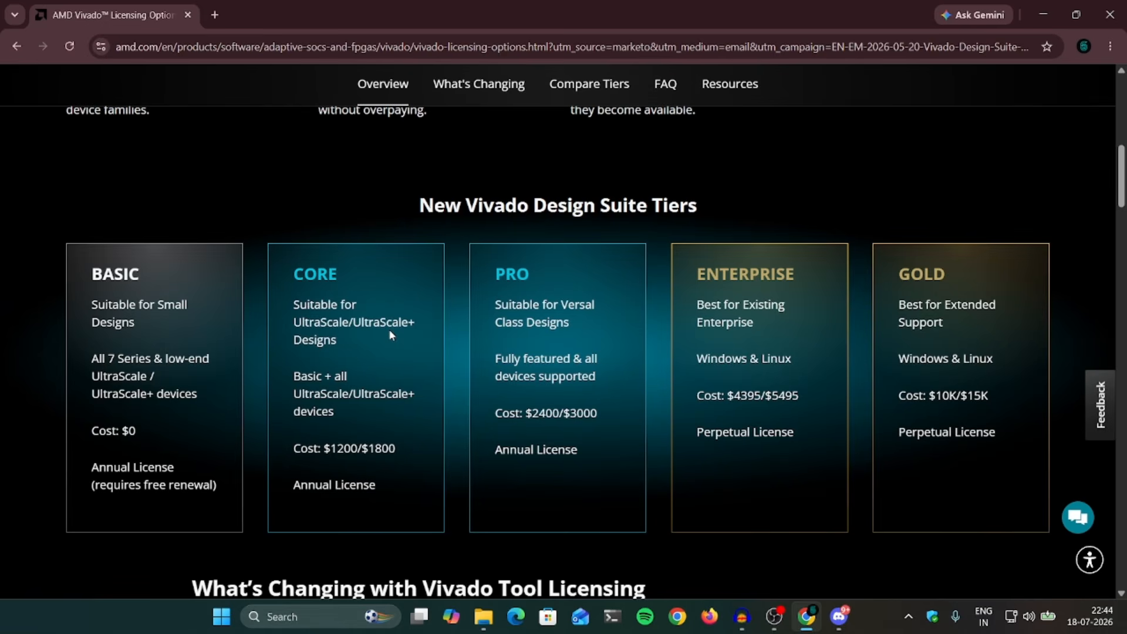
Step: Review the Basic-to-Gold Vivado tier cards and the Compare Tiers device-support table
{"action": "left_click_drag", "start_coordinate": [420, 207], "coordinate": [894, 215]}
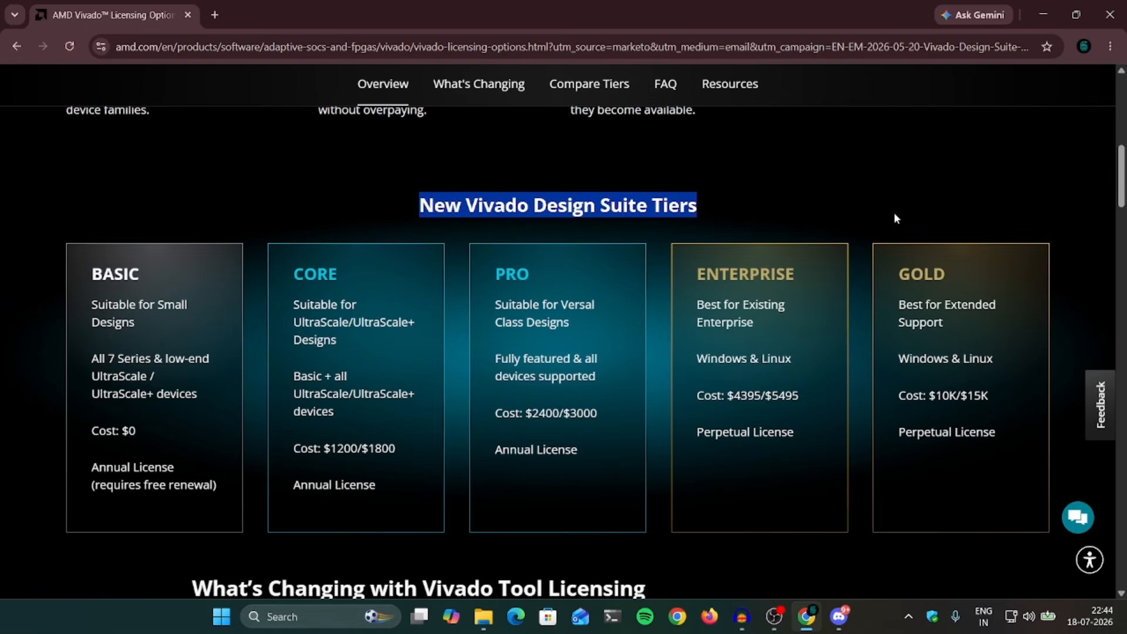
{"action": "left_click", "coordinate": [306, 264]}
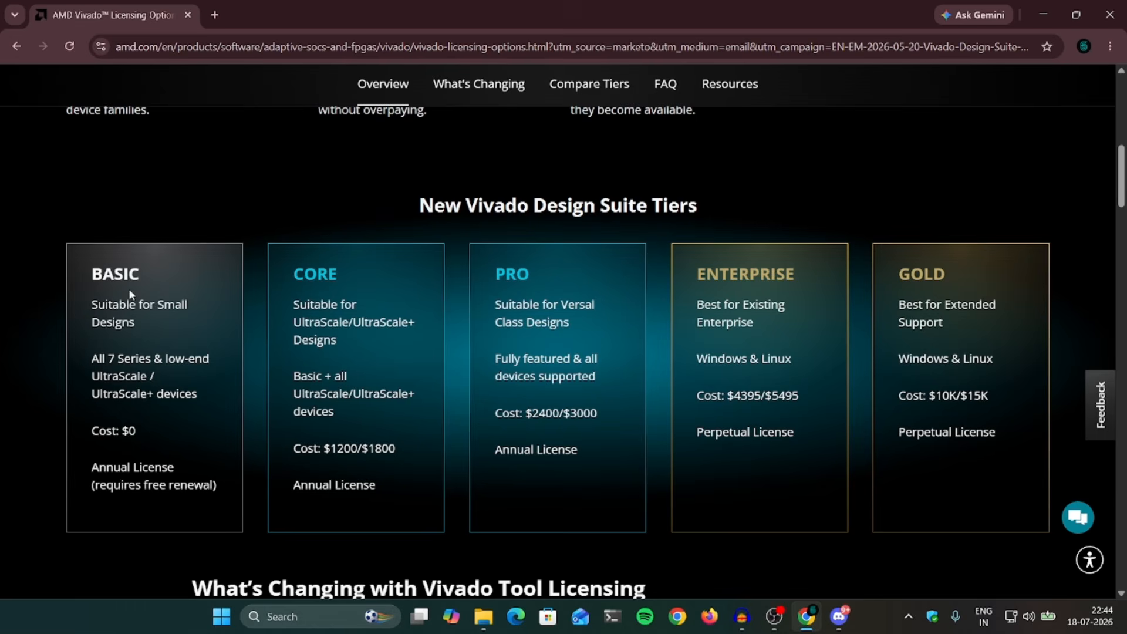
{"action": "left_click_drag", "start_coordinate": [90, 274], "coordinate": [166, 276]}
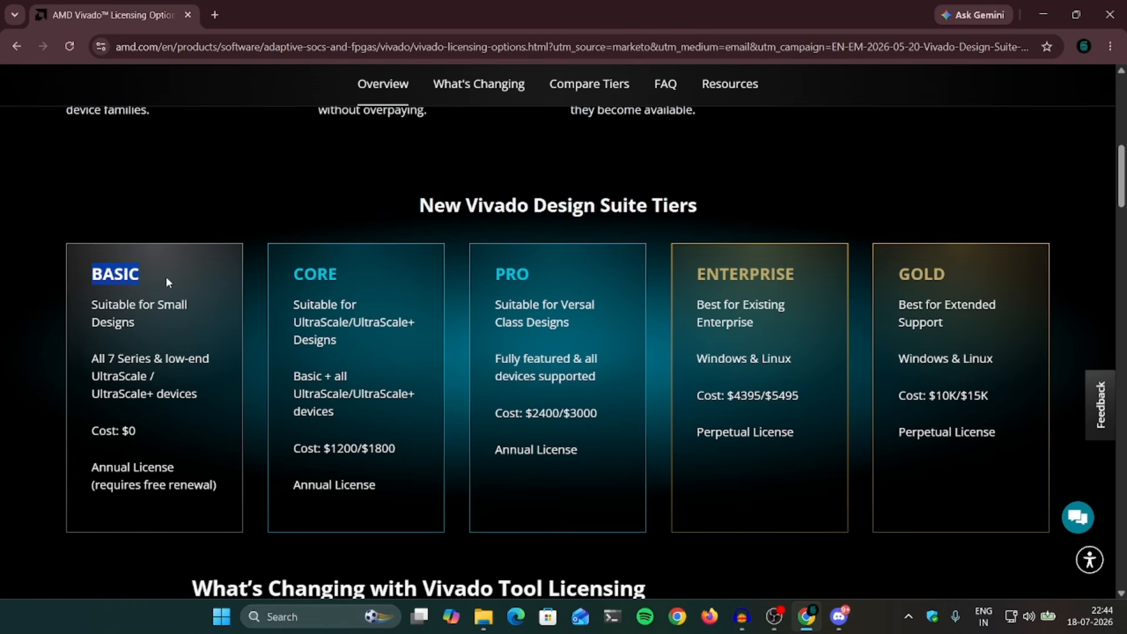
{"action": "left_click", "coordinate": [335, 323]}
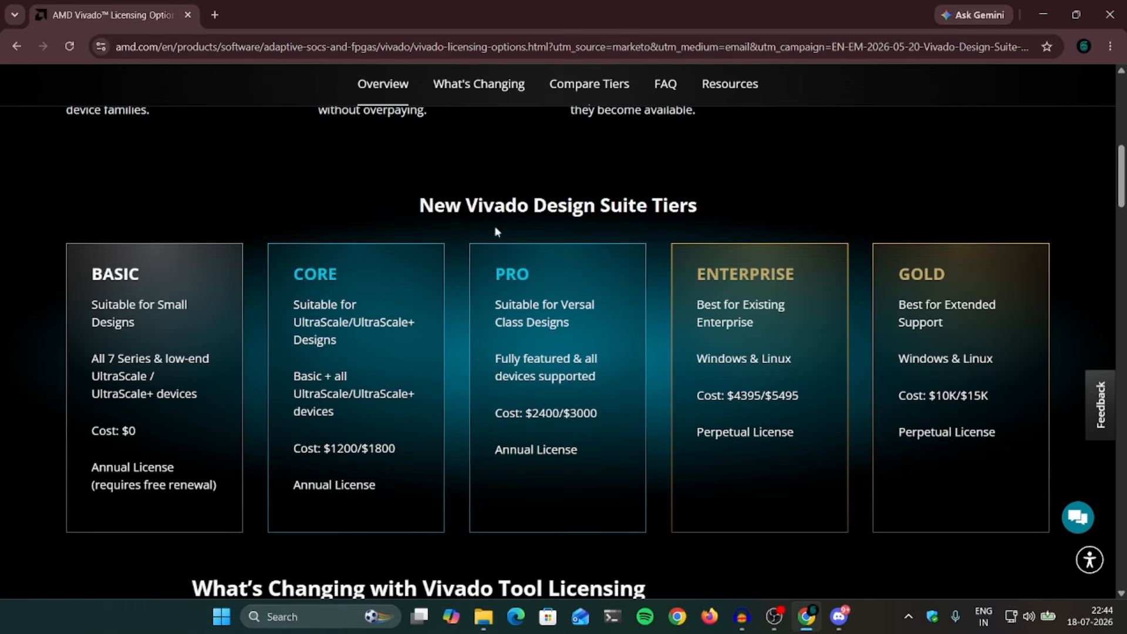
{"action": "scroll", "coordinate": [529, 346], "scroll_direction": "down", "scroll_amount": 20}
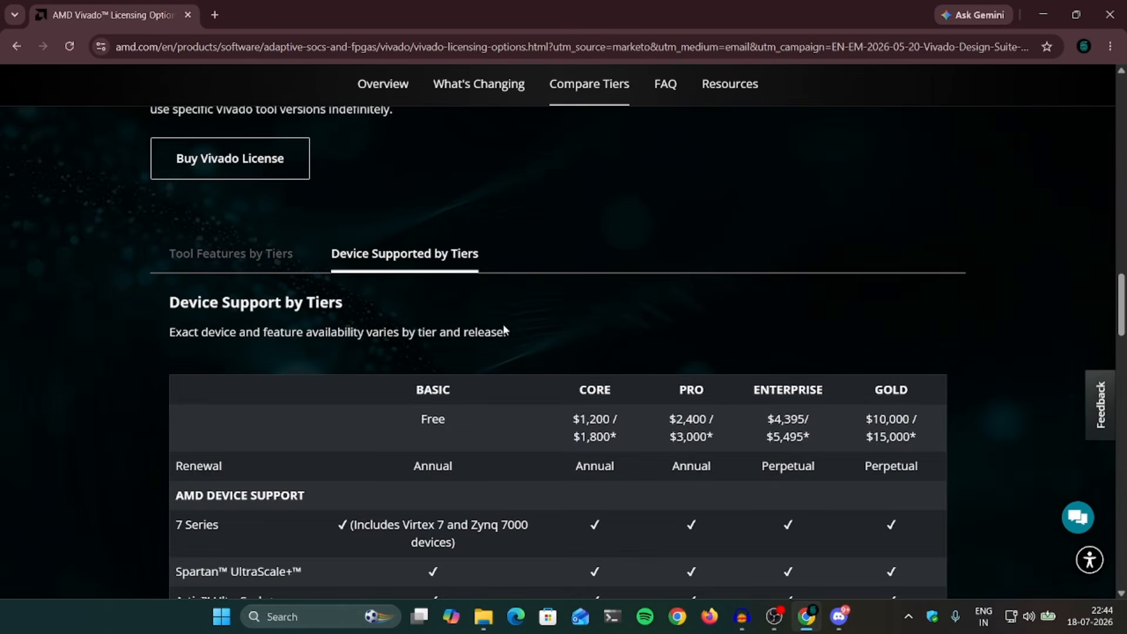
{"action": "scroll", "coordinate": [447, 315], "scroll_direction": "down", "scroll_amount": 3}
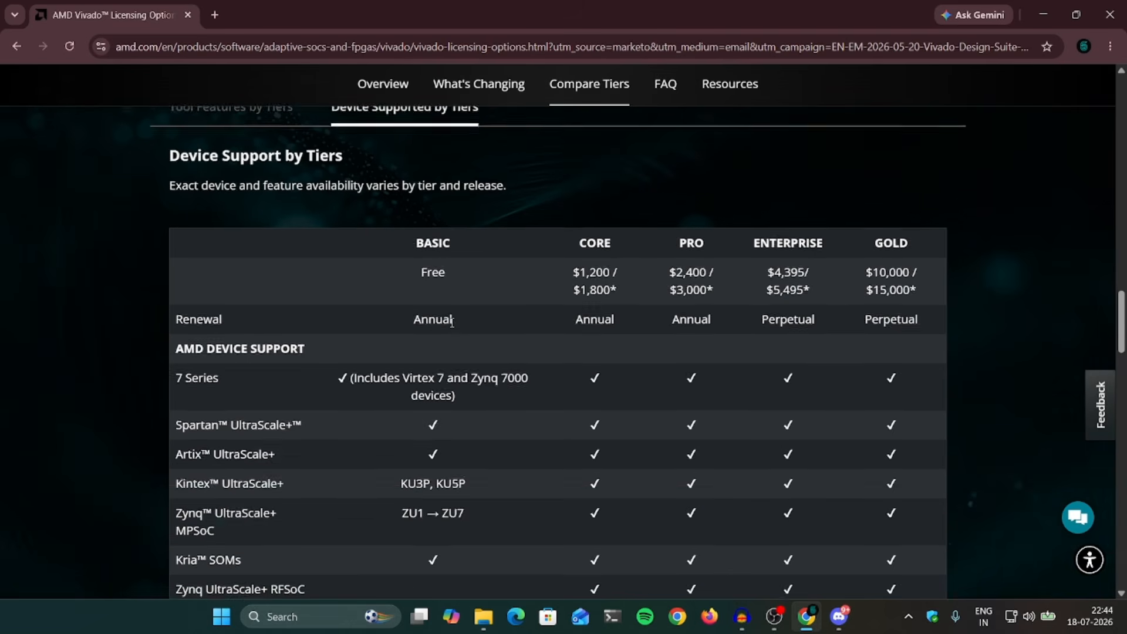
{"action": "scroll", "coordinate": [451, 322], "scroll_direction": "down", "scroll_amount": 2}
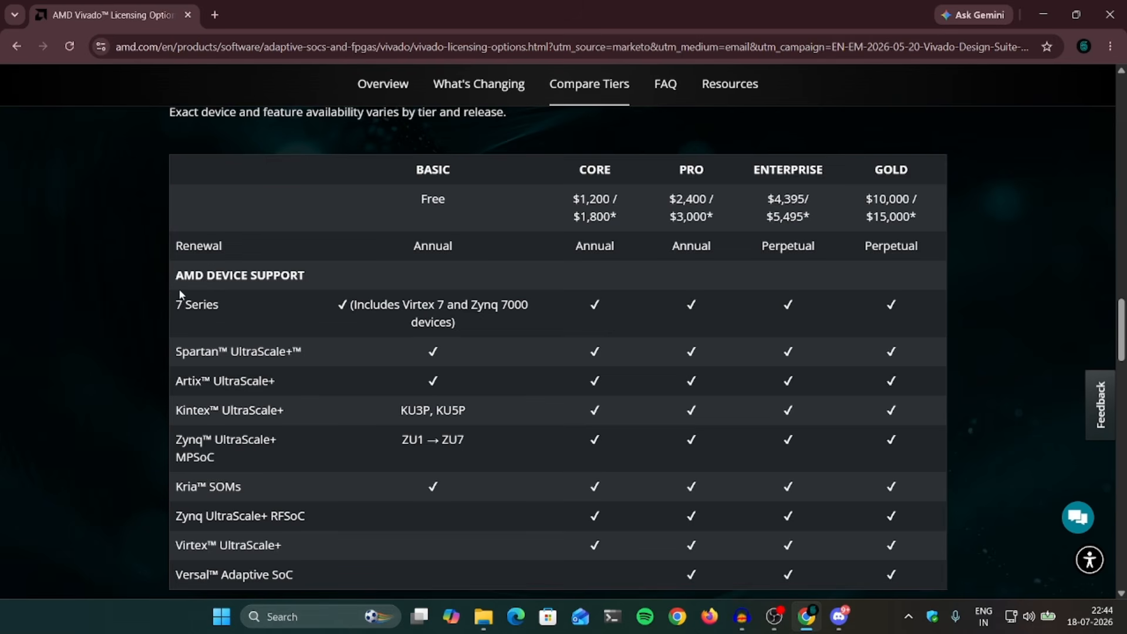
{"action": "scroll", "coordinate": [375, 393], "scroll_direction": "down", "scroll_amount": 3}
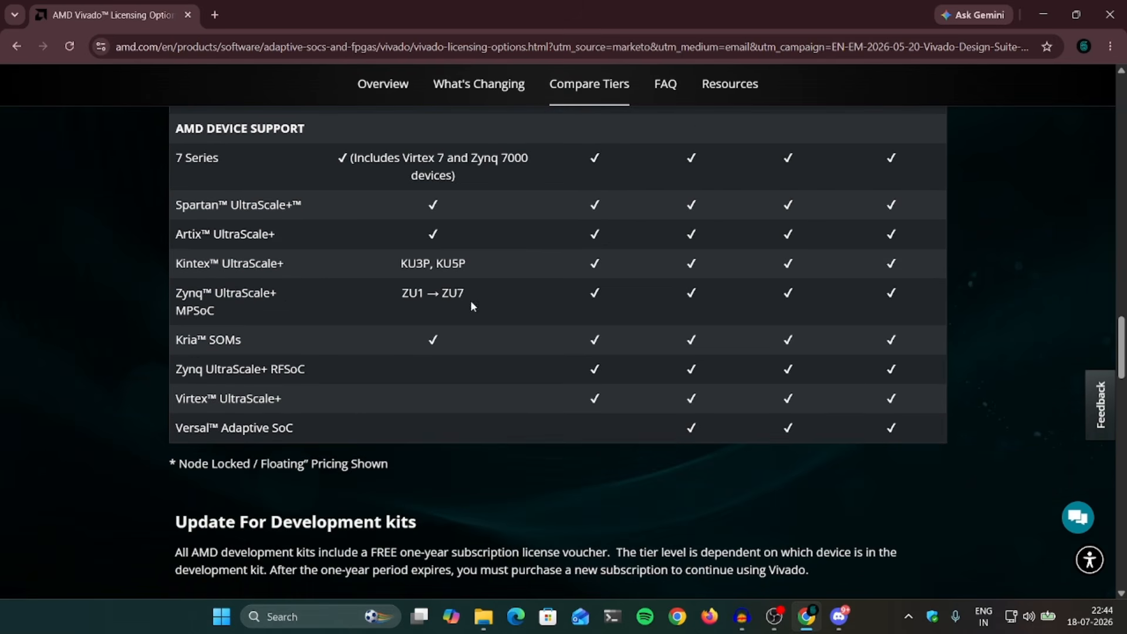
{"action": "scroll", "coordinate": [385, 397], "scroll_direction": "up", "scroll_amount": 20}
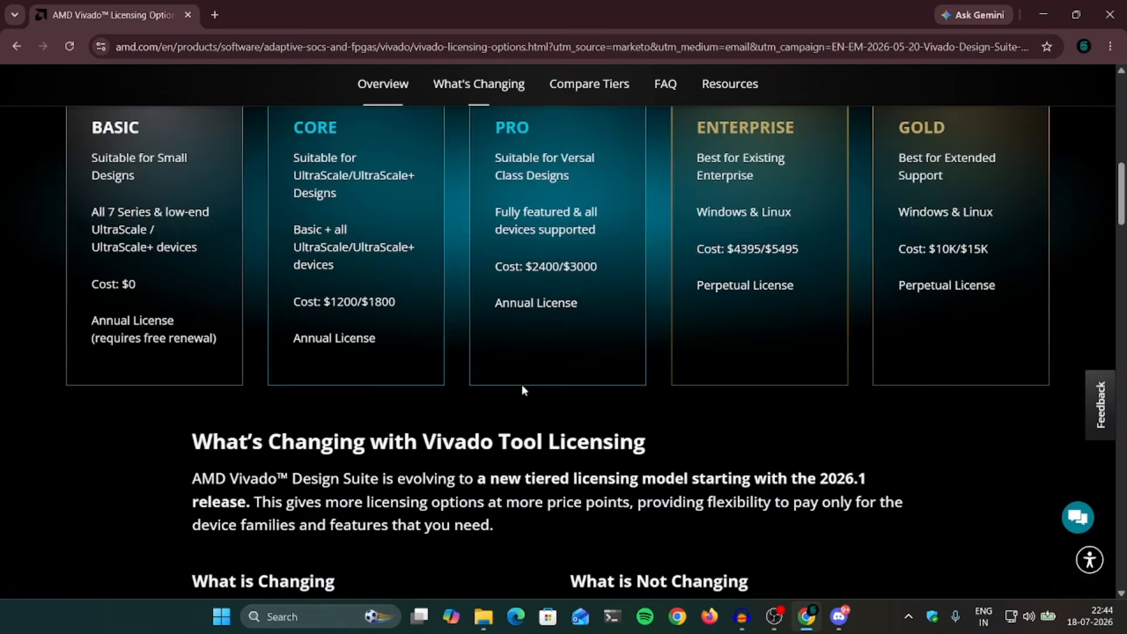
{"action": "scroll", "coordinate": [524, 388], "scroll_direction": "up", "scroll_amount": 3}
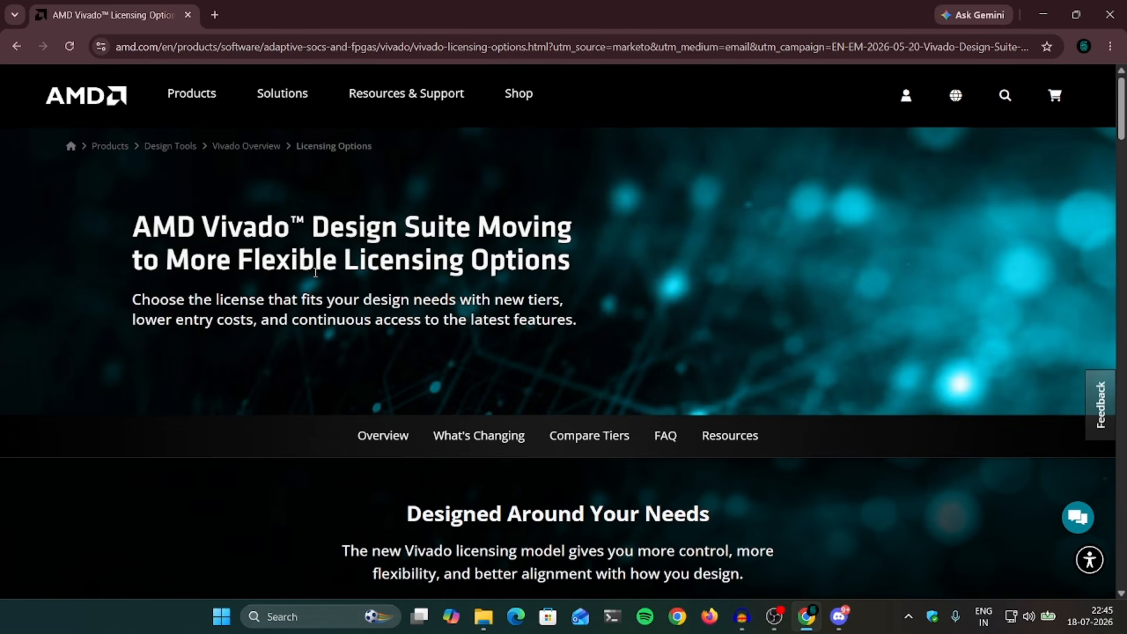
Step: Close the licensing tab, search 'amd' in a new tab, and open AMD's homepage
{"action": "left_click", "coordinate": [215, 14]}
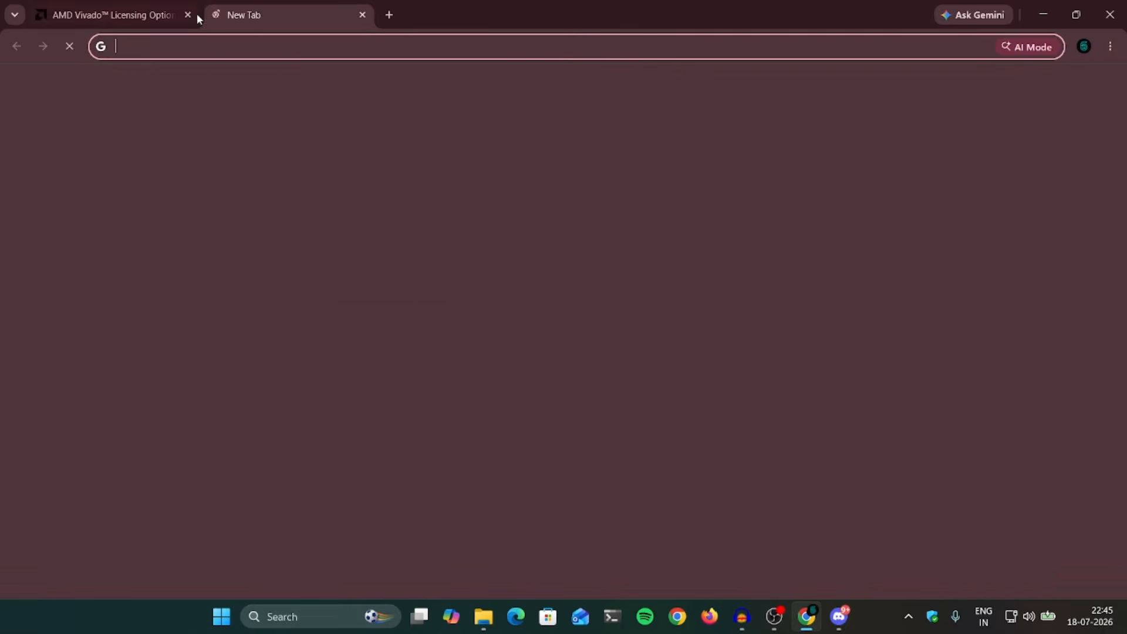
{"action": "left_click", "coordinate": [188, 15]}
{"action": "left_click", "coordinate": [268, 52]}
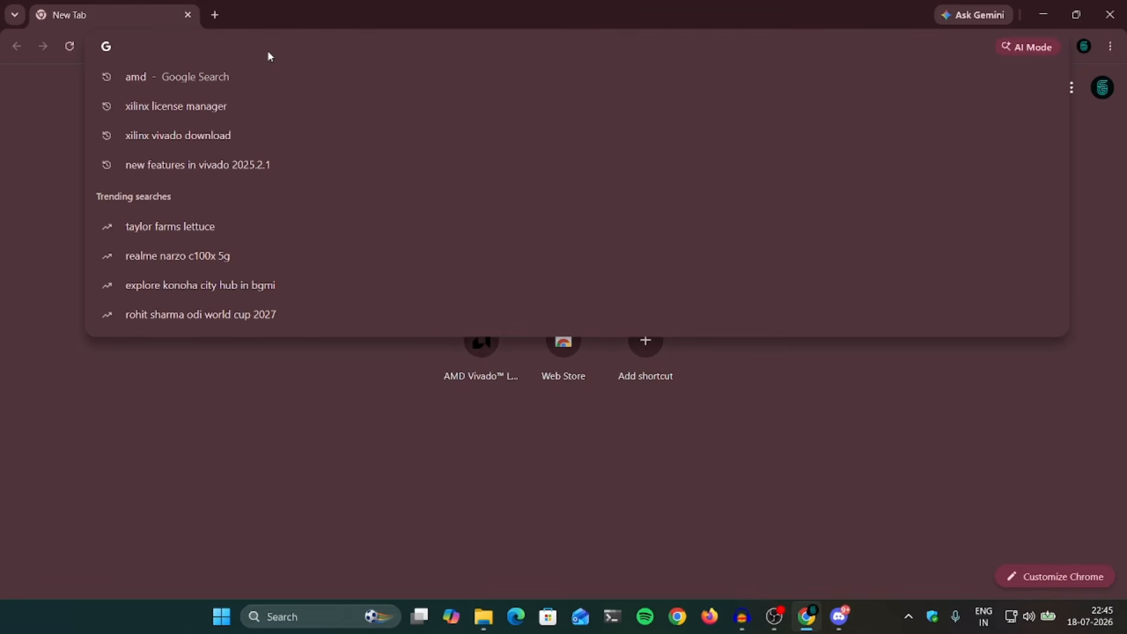
{"action": "type", "text": "amd"}
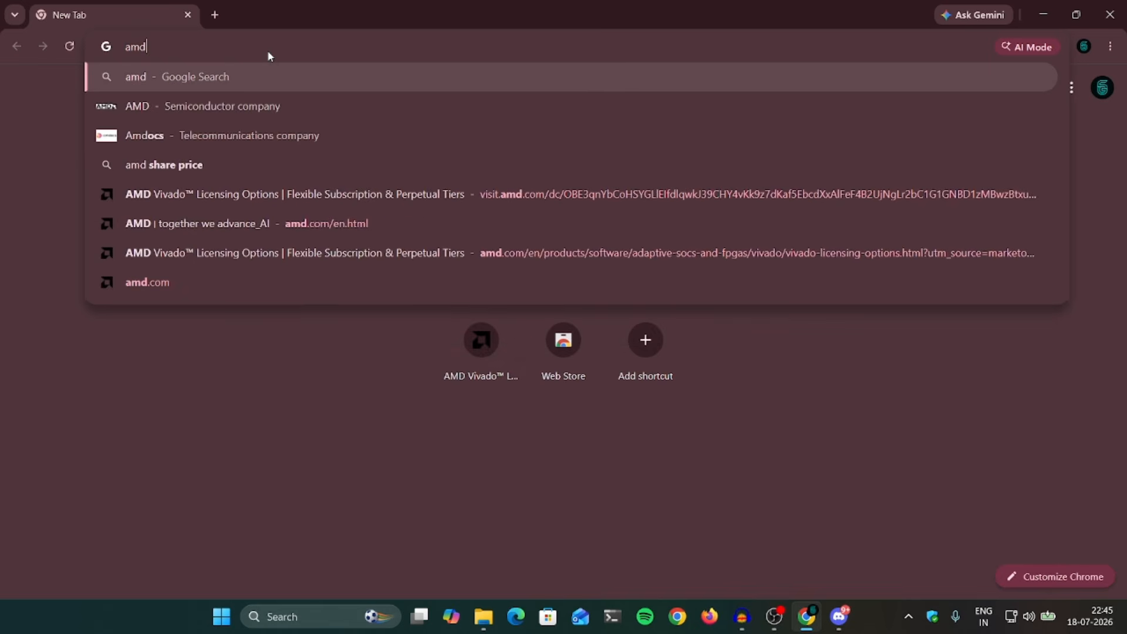
{"action": "key", "text": "Return"}
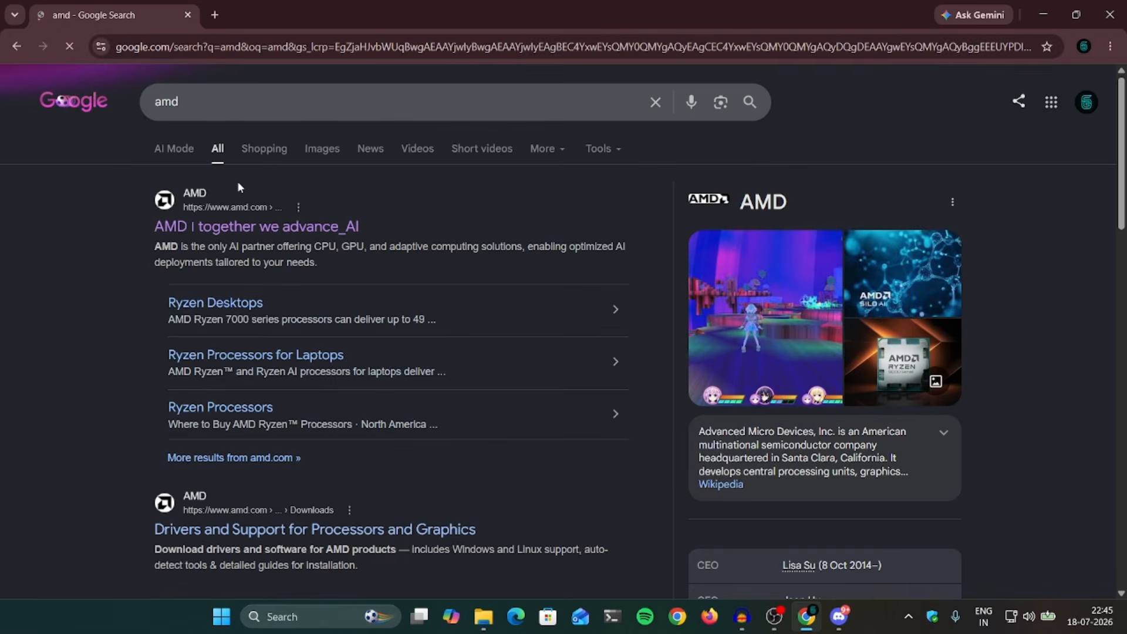
{"action": "left_click", "coordinate": [264, 224]}
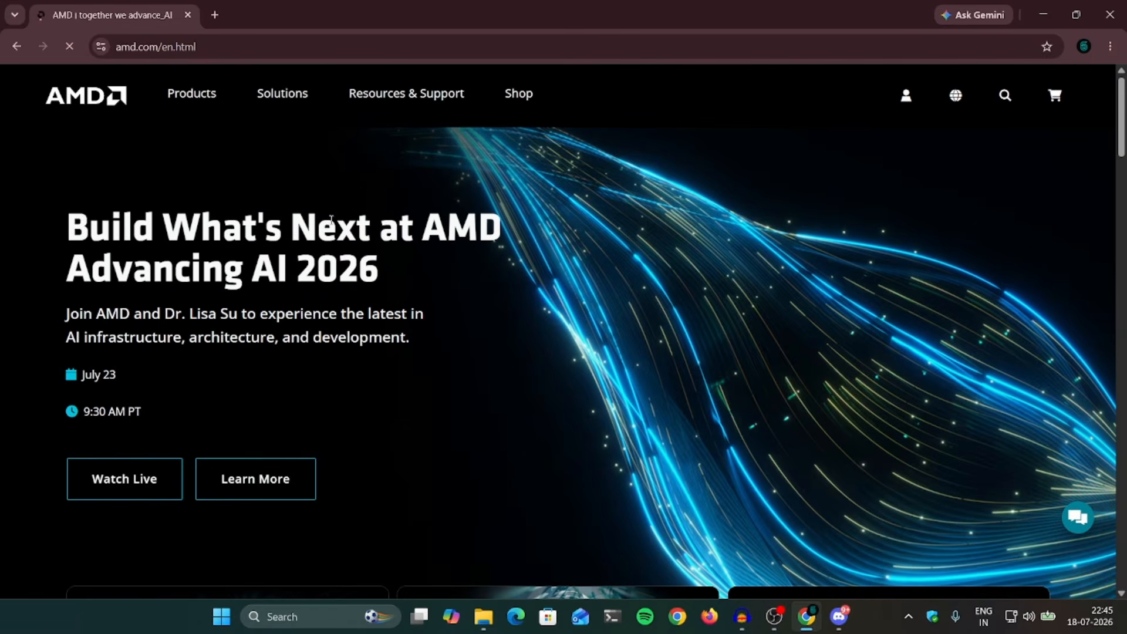
Step: Go to the Vivado Software overview page via Products > Software, Tools, & Apps
{"action": "left_click", "coordinate": [191, 94]}
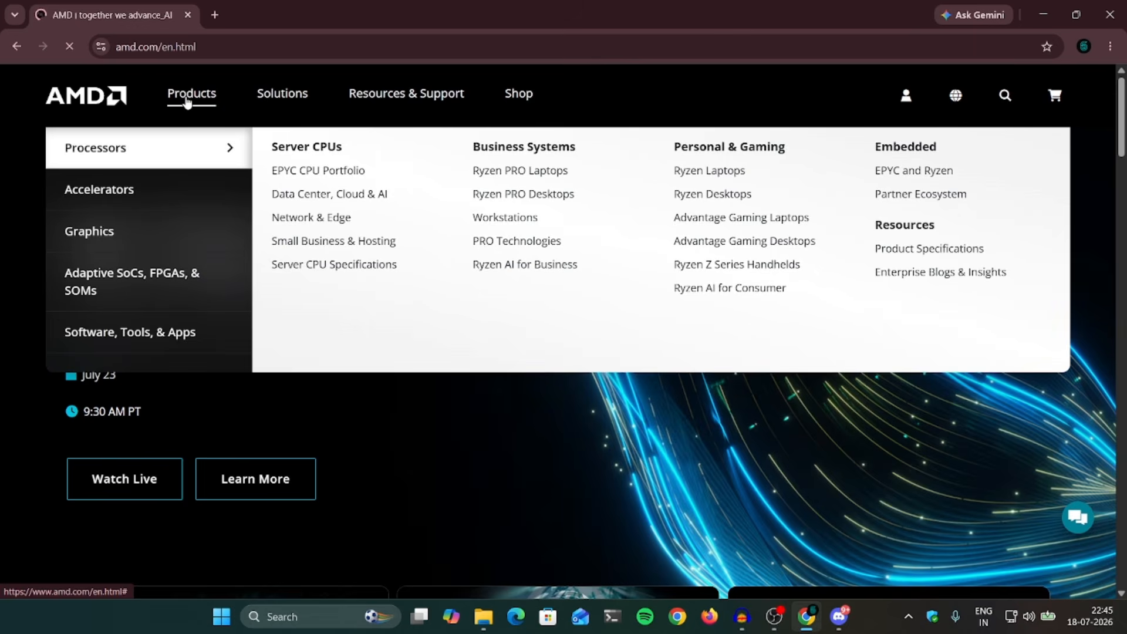
{"action": "left_click", "coordinate": [159, 343]}
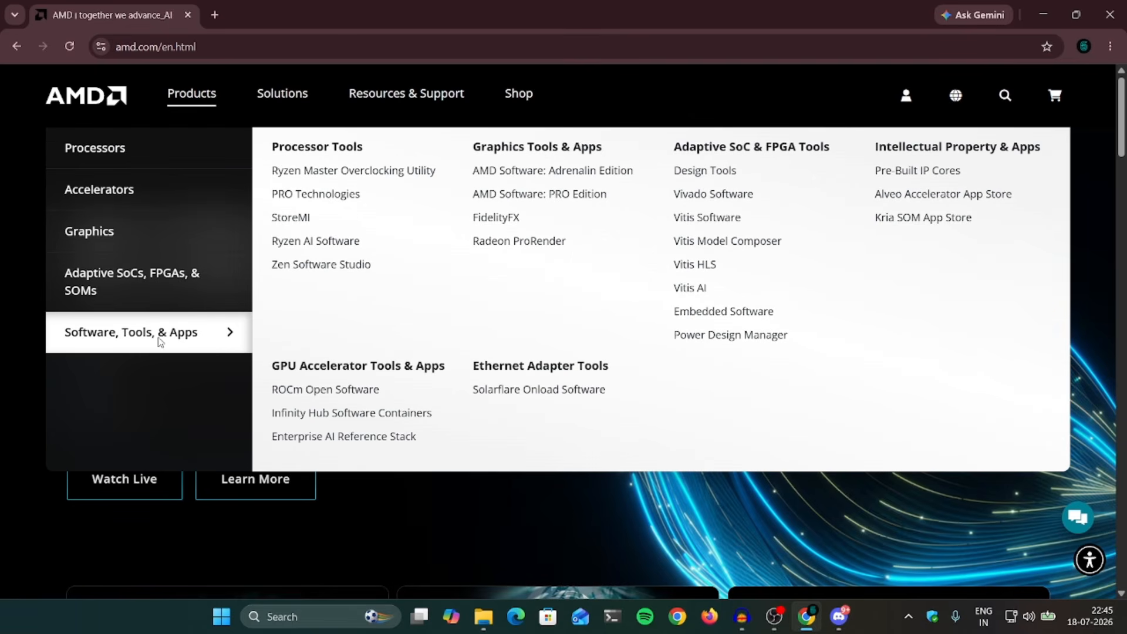
{"action": "left_click", "coordinate": [712, 198]}
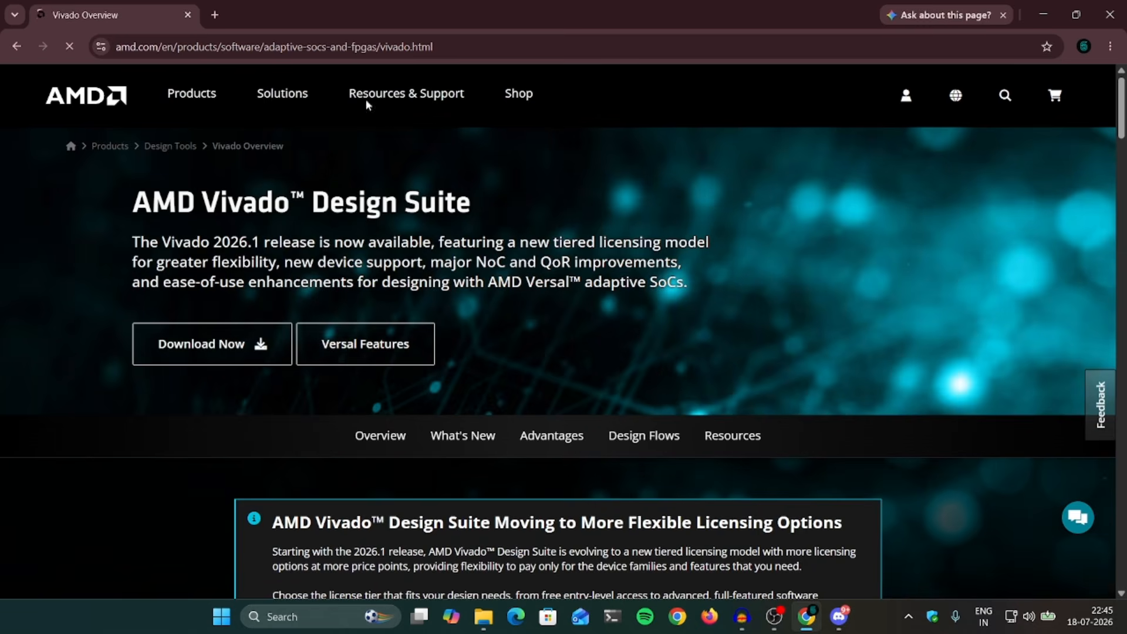
{"action": "scroll", "coordinate": [518, 470], "scroll_direction": "down", "scroll_amount": 4}
{"action": "scroll", "coordinate": [520, 464], "scroll_direction": "up", "scroll_amount": 4}
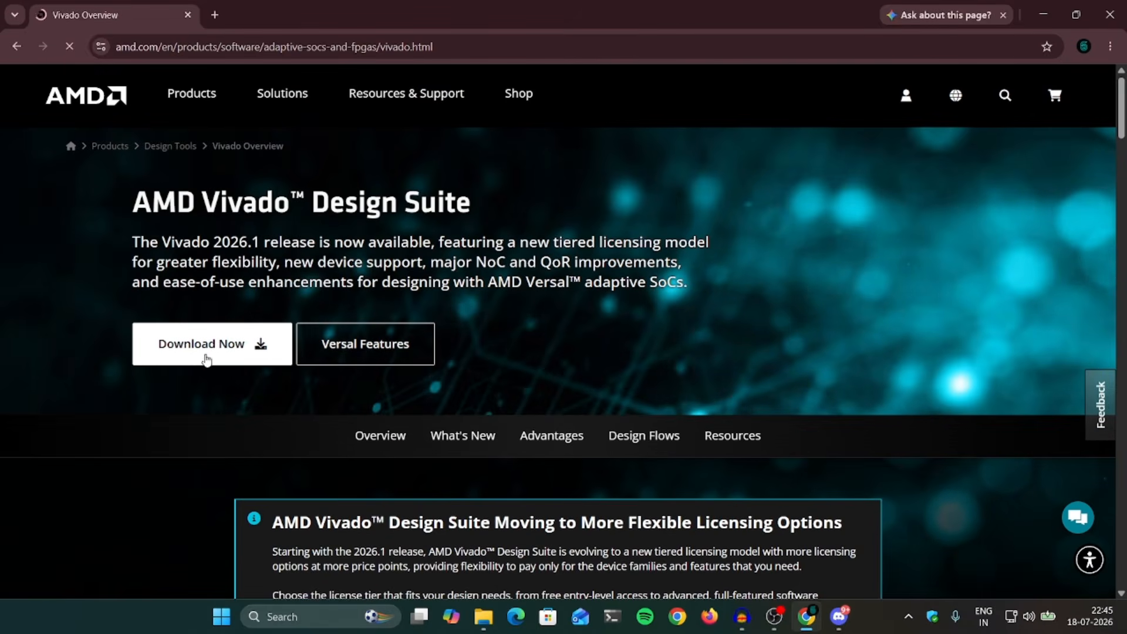
Step: Open the Vivado download page and keep the version at 2026.1 (Latest)
{"action": "left_click", "coordinate": [209, 344]}
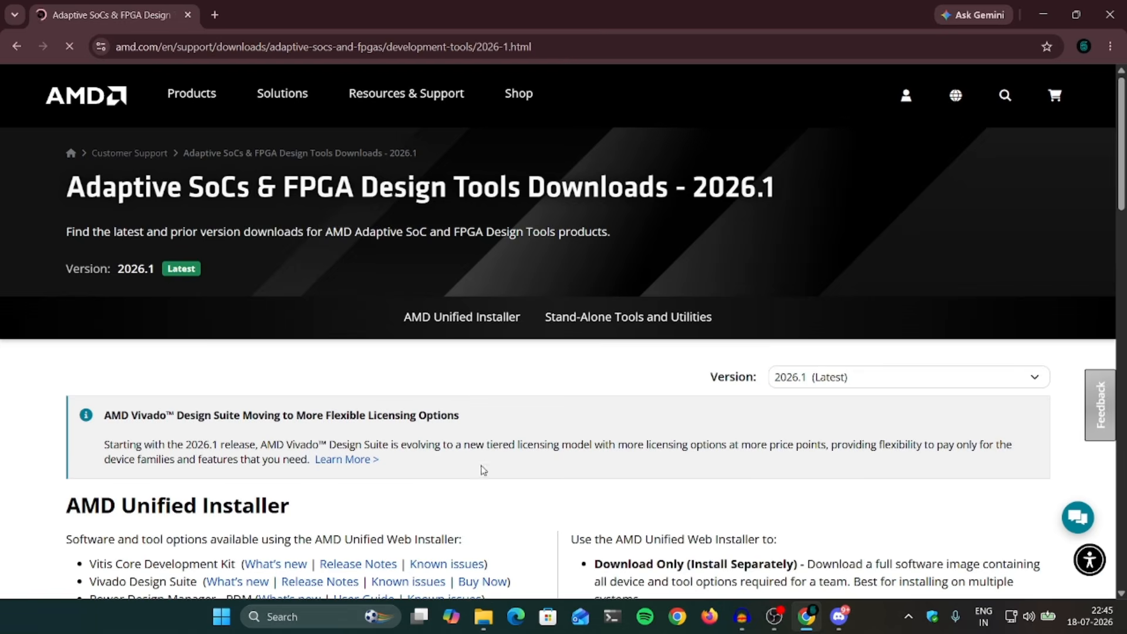
{"action": "scroll", "coordinate": [599, 398], "scroll_direction": "down", "scroll_amount": 8}
{"action": "scroll", "coordinate": [599, 397], "scroll_direction": "up", "scroll_amount": 8}
{"action": "scroll", "coordinate": [561, 384], "scroll_direction": "down", "scroll_amount": 8}
{"action": "scroll", "coordinate": [742, 346], "scroll_direction": "up", "scroll_amount": 8}
{"action": "left_click", "coordinate": [886, 380]}
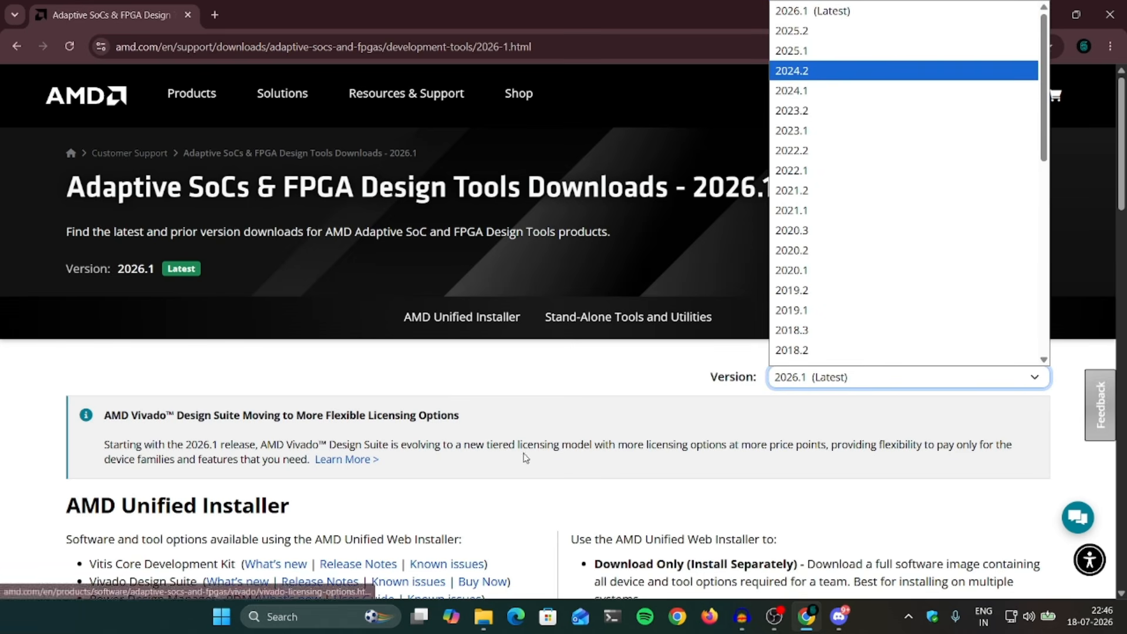
{"action": "left_click", "coordinate": [842, 376]}
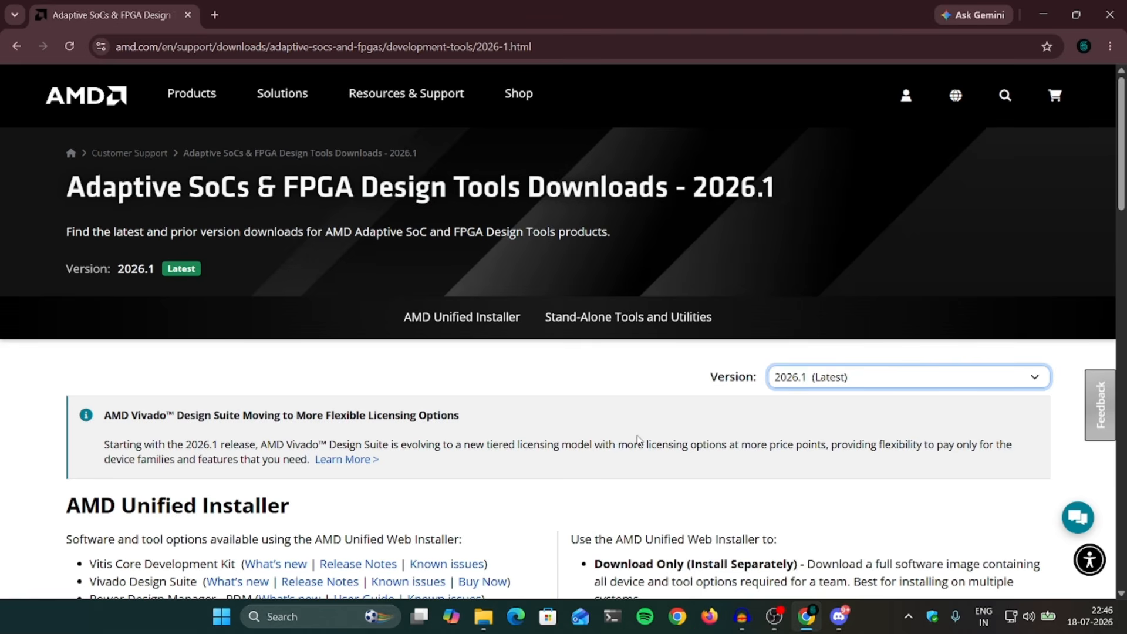
Step: Request the Windows Self Extracting Web Installer download for 2026.1
{"action": "scroll", "coordinate": [561, 439], "scroll_direction": "down", "scroll_amount": 7}
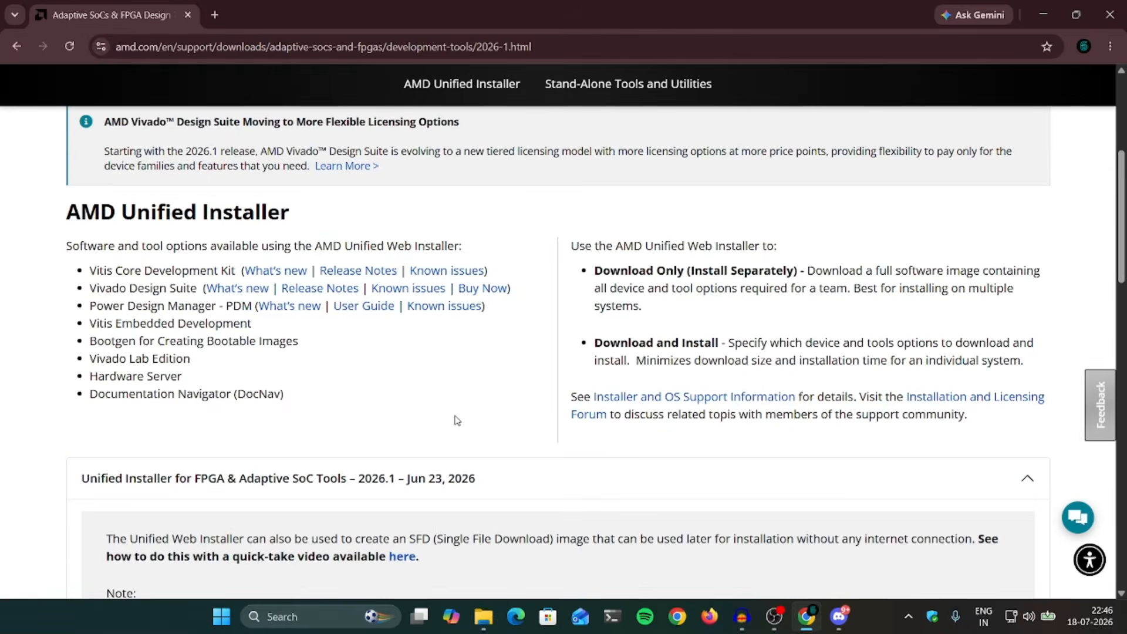
{"action": "scroll", "coordinate": [454, 419], "scroll_direction": "down", "scroll_amount": 3}
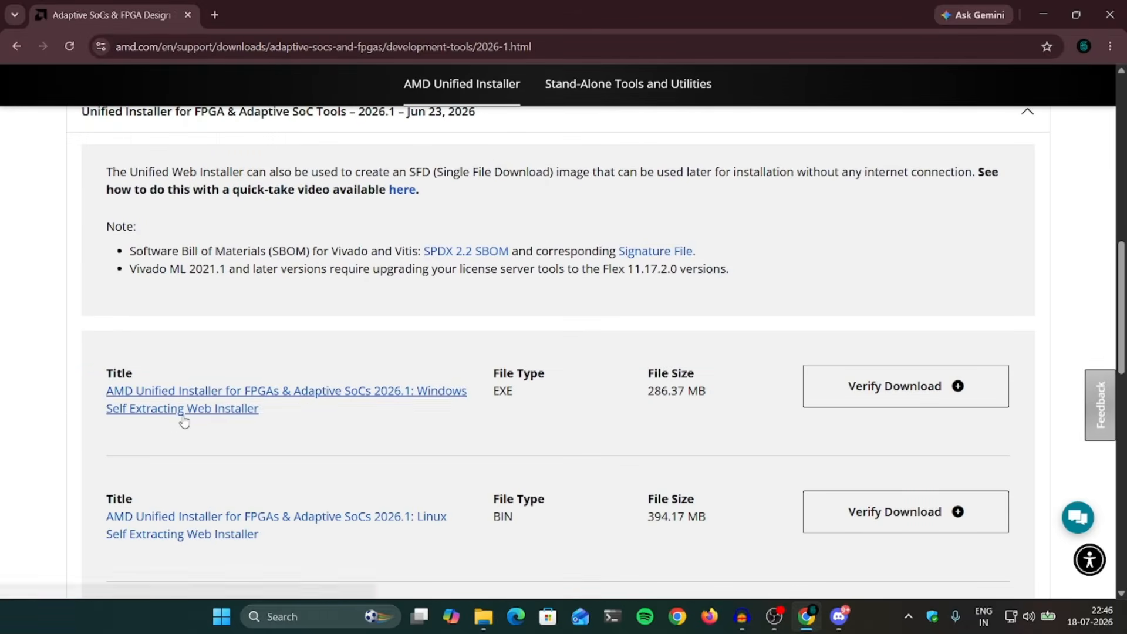
{"action": "scroll", "coordinate": [257, 417], "scroll_direction": "down", "scroll_amount": 1}
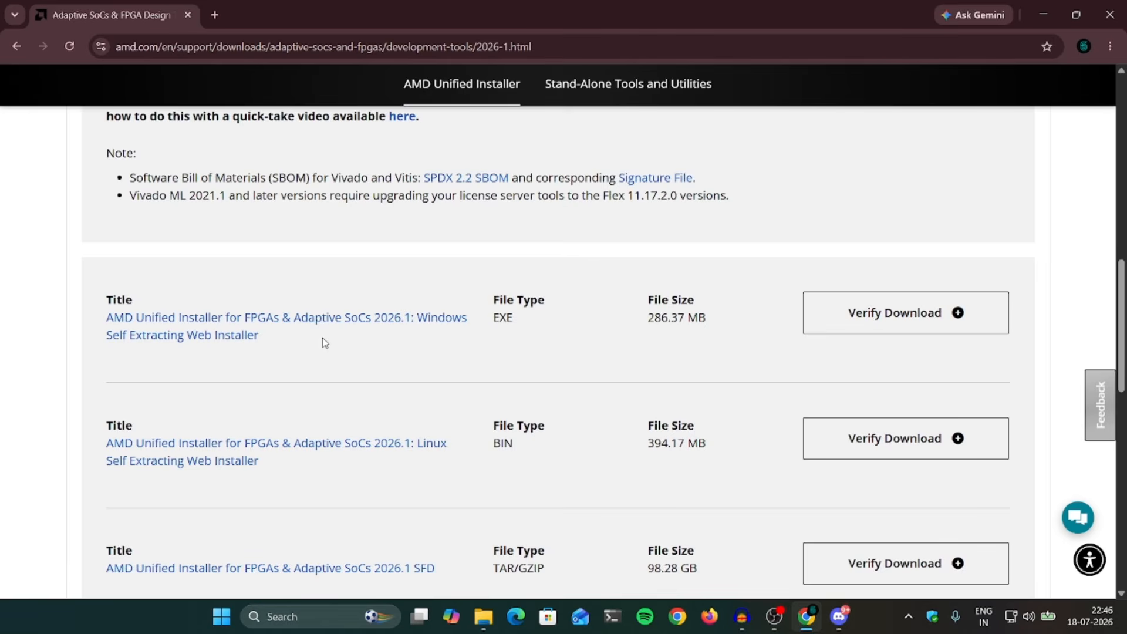
{"action": "scroll", "coordinate": [307, 344], "scroll_direction": "down", "scroll_amount": 1}
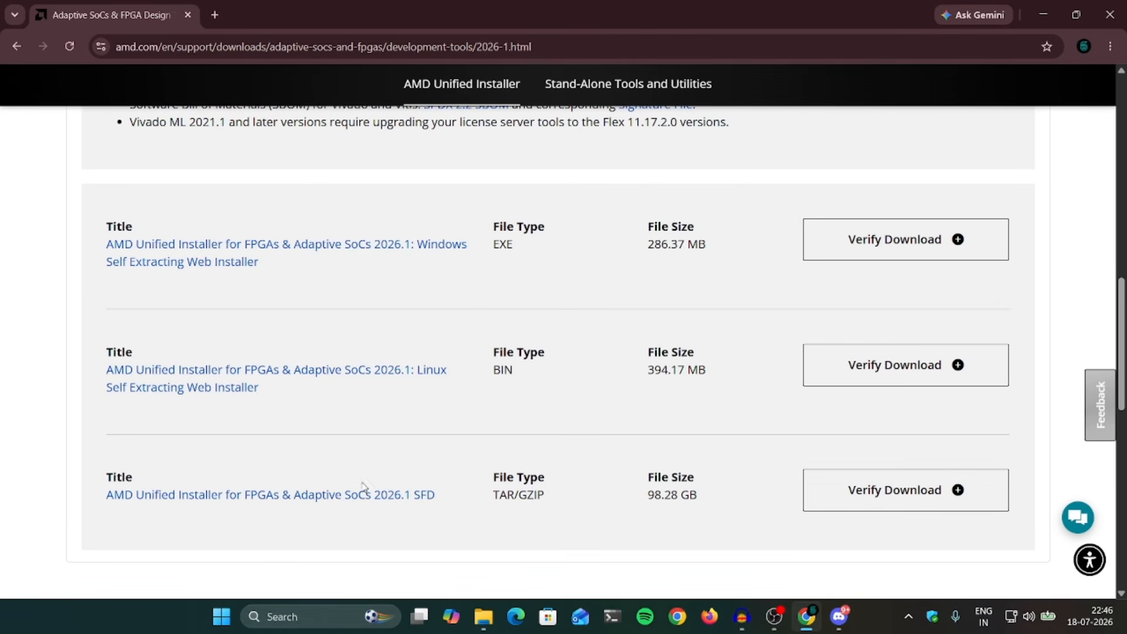
{"action": "scroll", "coordinate": [528, 290], "scroll_direction": "up", "scroll_amount": 1}
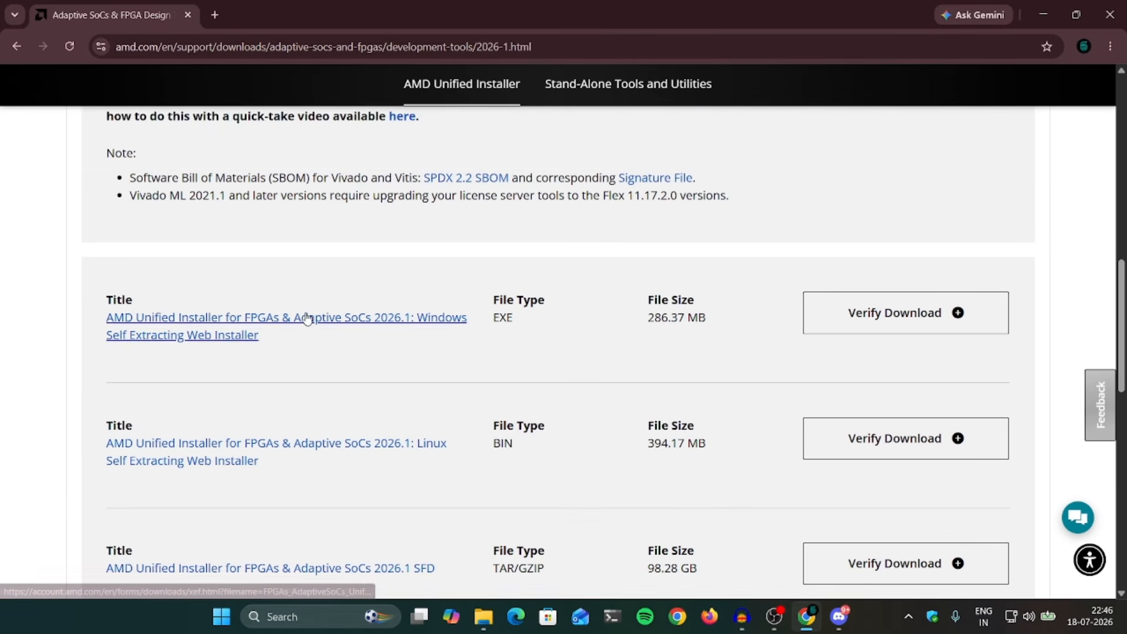
{"action": "mouse_move", "coordinate": [496, 322]}
{"action": "left_mouse_down"}
{"action": "mouse_move", "coordinate": [556, 319]}
{"action": "mouse_move", "coordinate": [503, 327]}
{"action": "left_mouse_up"}
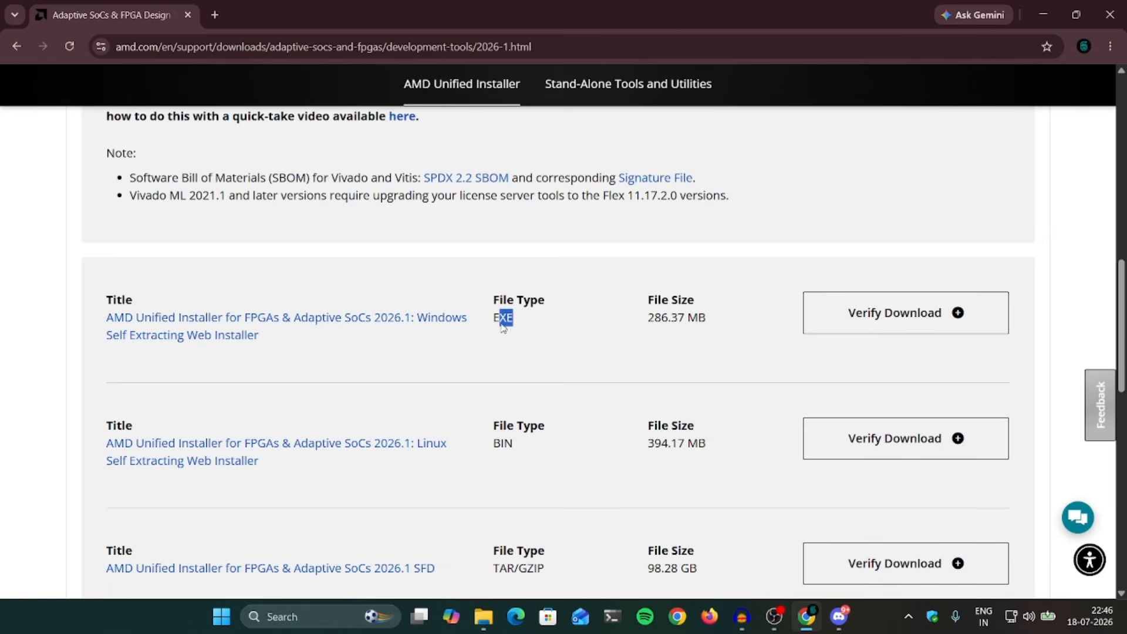
{"action": "left_click", "coordinate": [334, 324]}
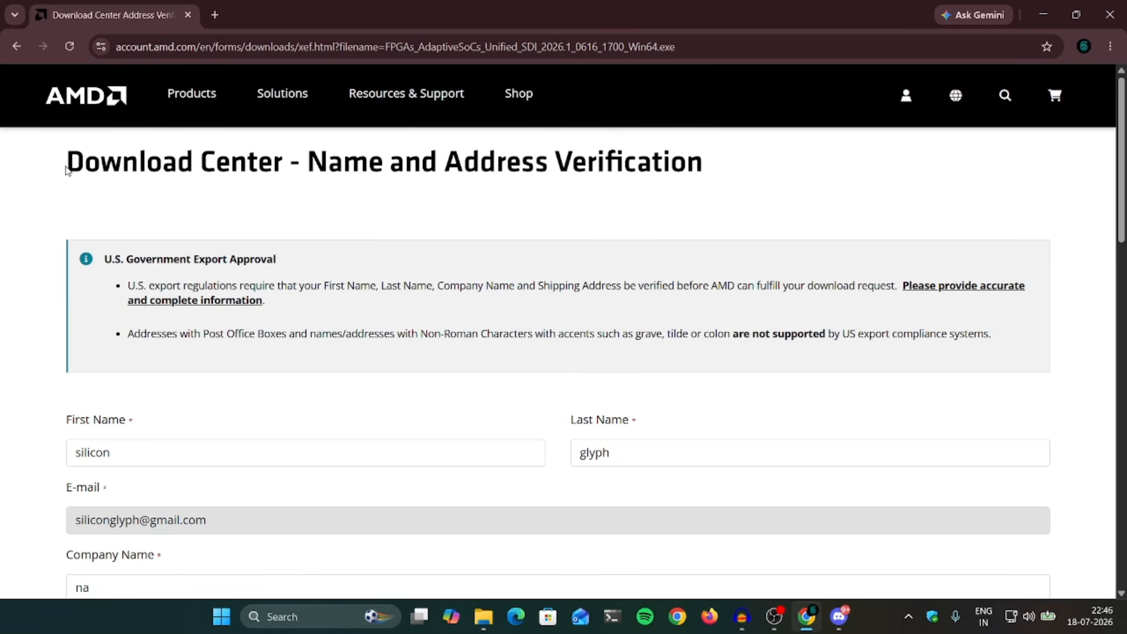
Step: Submit the completed Download Center verification form with Job Function set to Student
{"action": "left_click_drag", "start_coordinate": [83, 164], "coordinate": [608, 175]}
{"action": "left_click", "coordinate": [576, 197]}
{"action": "scroll", "coordinate": [452, 410], "scroll_direction": "down", "scroll_amount": 10}
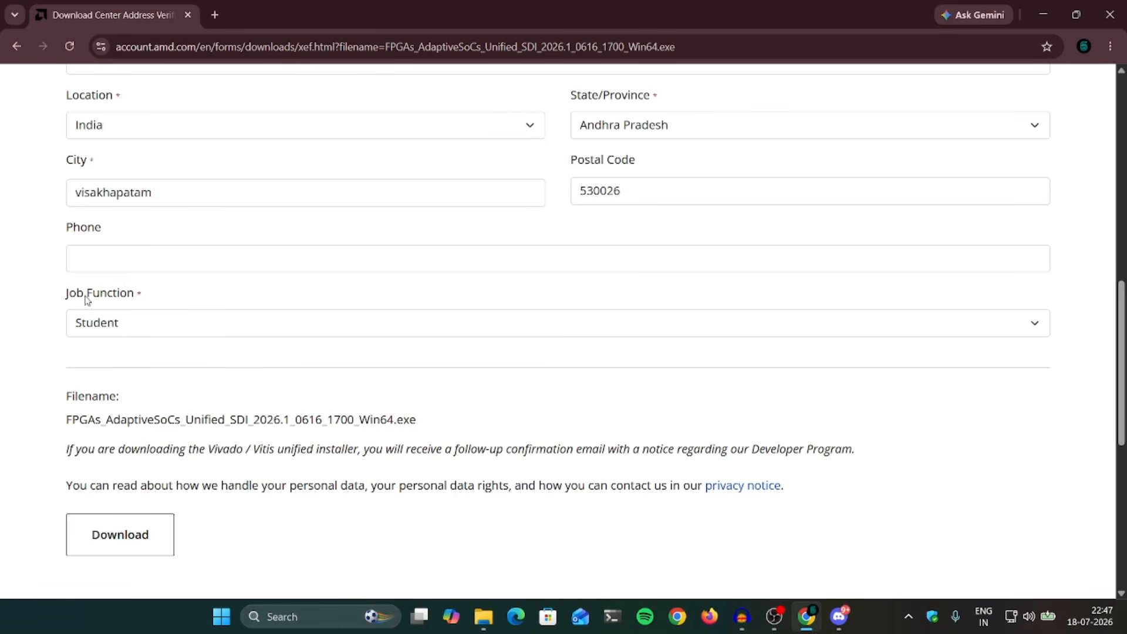
{"action": "scroll", "coordinate": [176, 300], "scroll_direction": "up", "scroll_amount": 7}
{"action": "scroll", "coordinate": [176, 300], "scroll_direction": "down", "scroll_amount": 8}
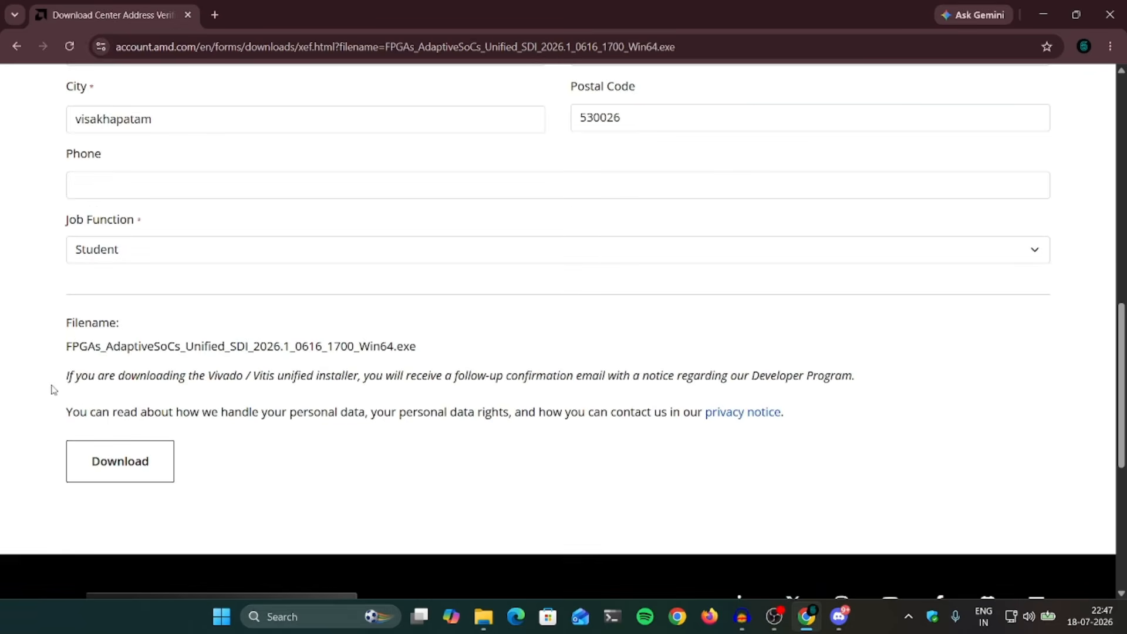
{"action": "left_click", "coordinate": [129, 474]}
Step: Run FPGAs_AdaptiveSoCs_Unified_SDI_2026.1_0616_1700_Win64.exe from Downloads and minimize Chrome
{"action": "left_click", "coordinate": [483, 616]}
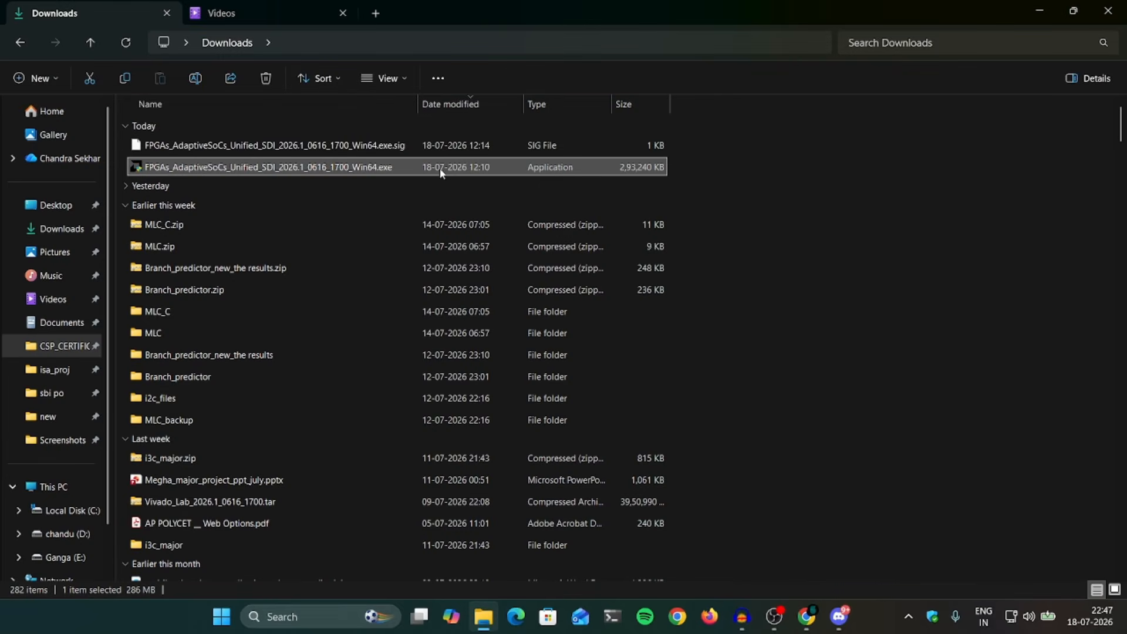
{"action": "double_click", "coordinate": [409, 164]}
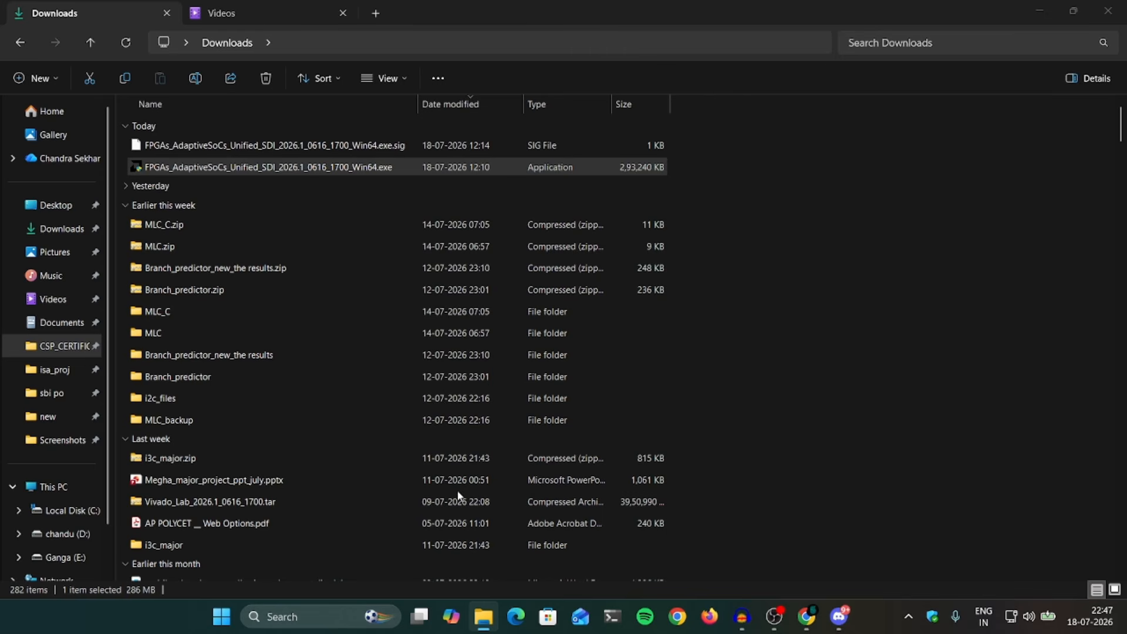
{"action": "left_click", "coordinate": [487, 449]}
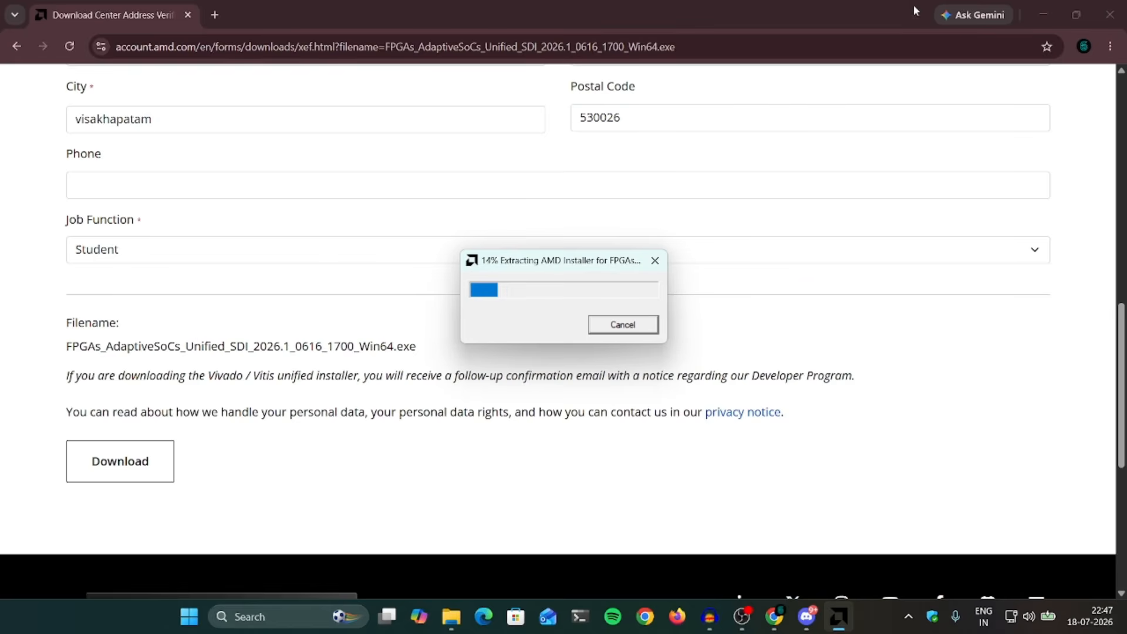
{"action": "left_click", "coordinate": [1042, 16]}
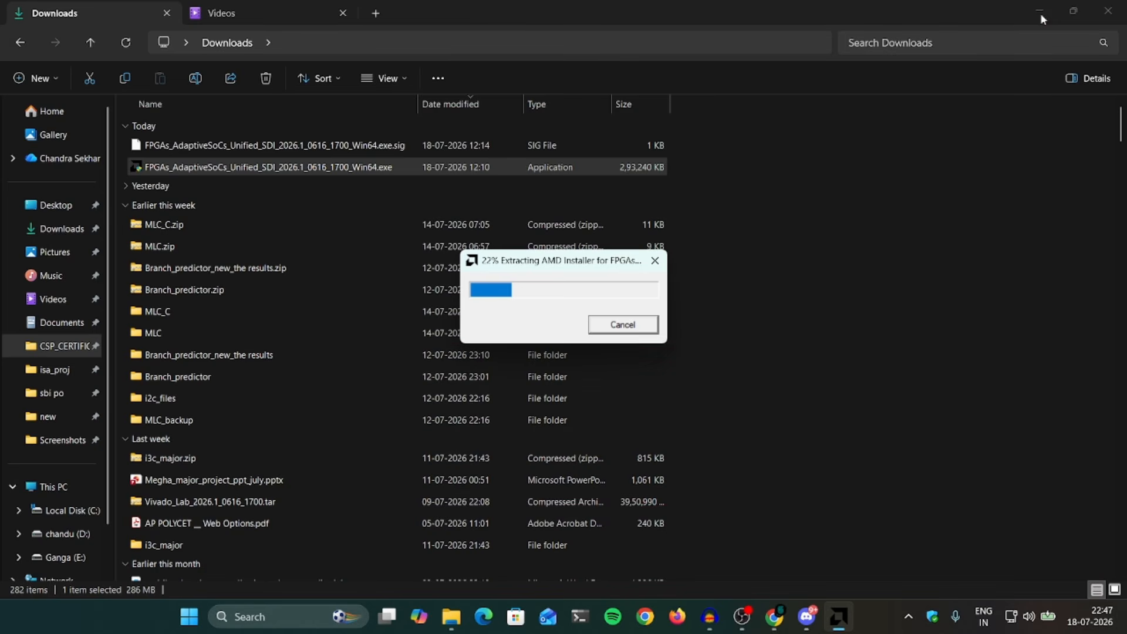
Step: Clear the desktop, move the extraction dialog aside, and allow the installer through the firewall
{"action": "left_click", "coordinate": [1040, 11]}
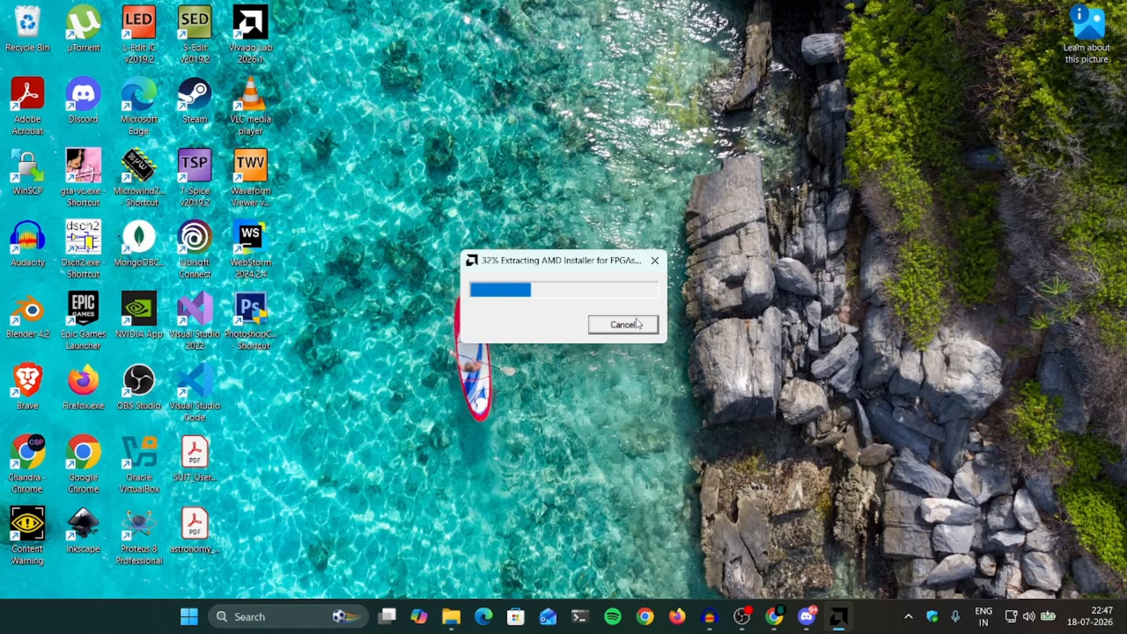
{"action": "mouse_move", "coordinate": [577, 266]}
{"action": "left_mouse_down"}
{"action": "mouse_move", "coordinate": [577, 229]}
{"action": "mouse_move", "coordinate": [579, 273]}
{"action": "left_mouse_up"}
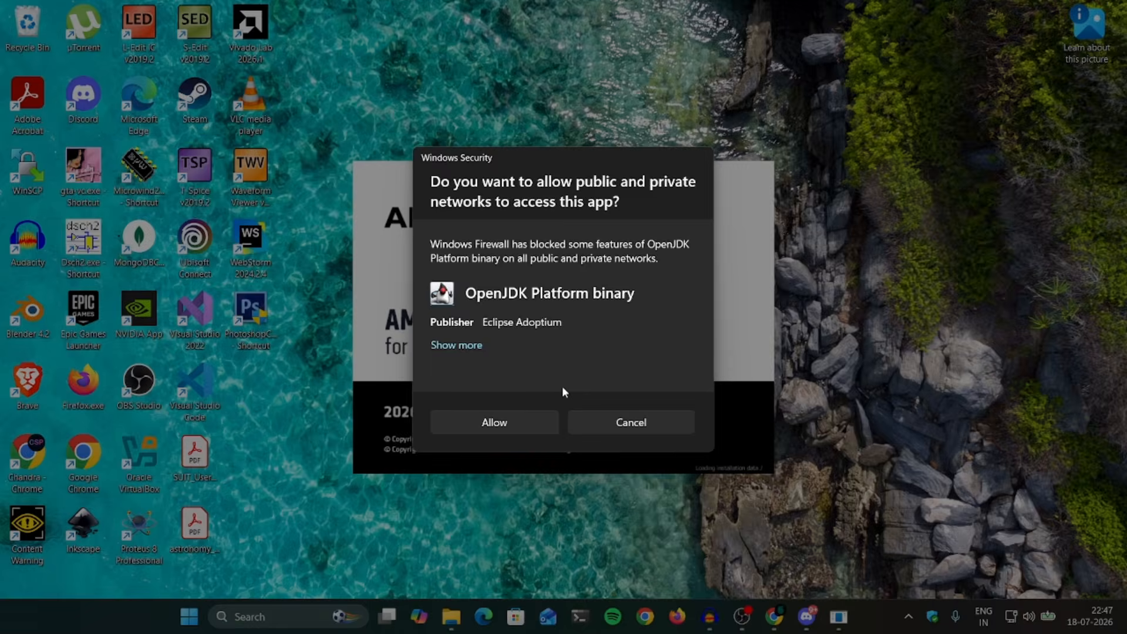
{"action": "left_click", "coordinate": [504, 423]}
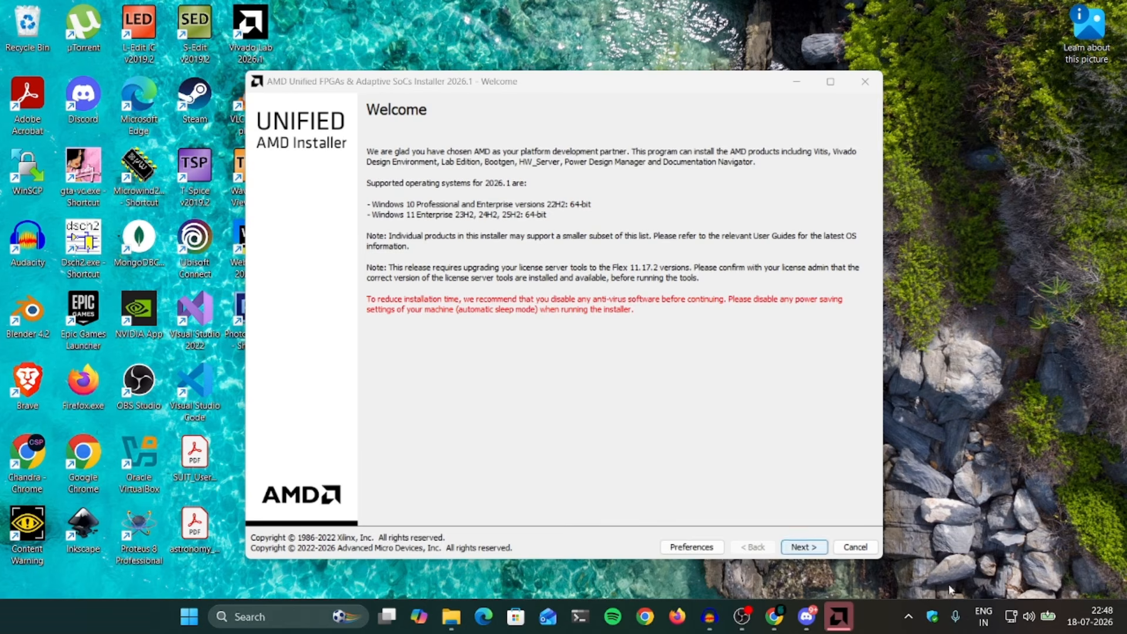
Step: Continue past the Welcome page and submit the AMD account e-mail and password
{"action": "left_click", "coordinate": [797, 547]}
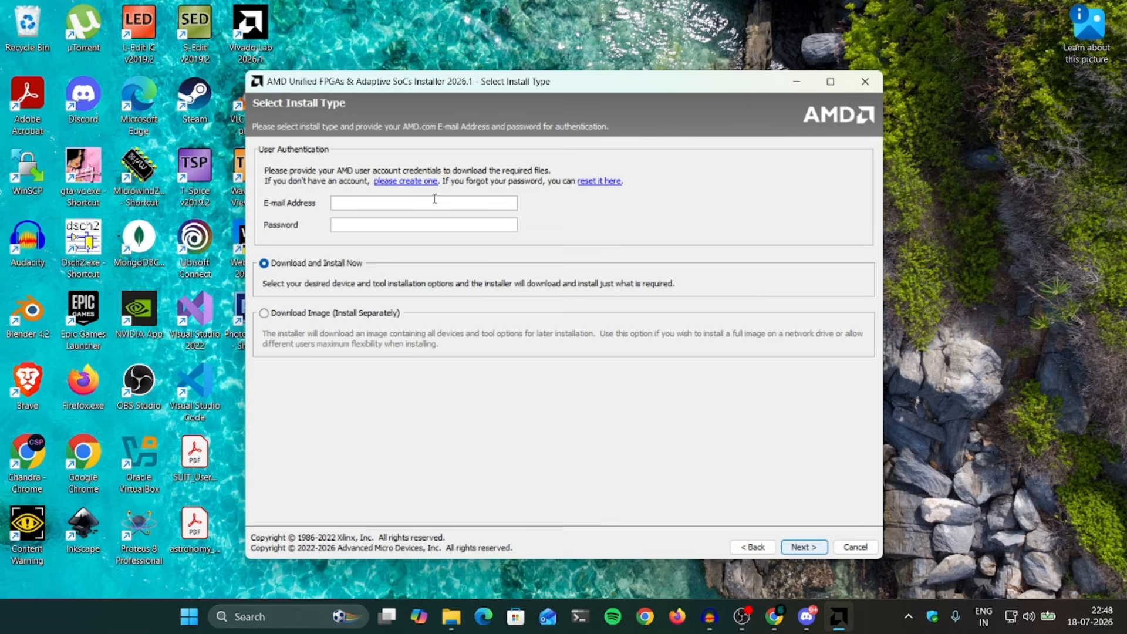
{"action": "left_click", "coordinate": [487, 206]}
{"action": "type", "text": "silicon"}
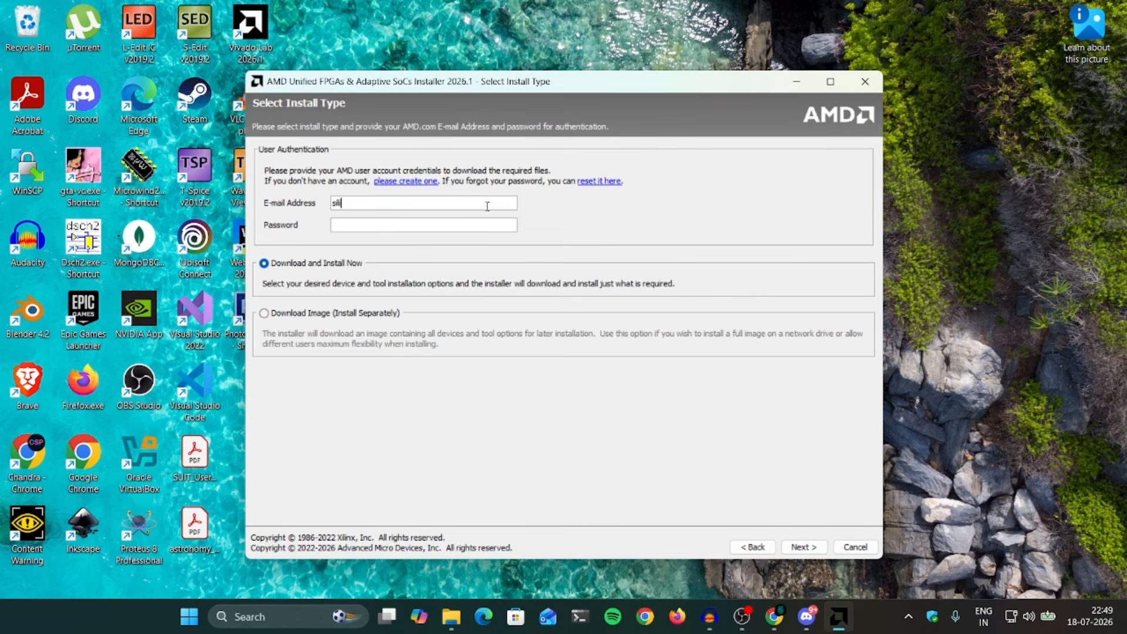
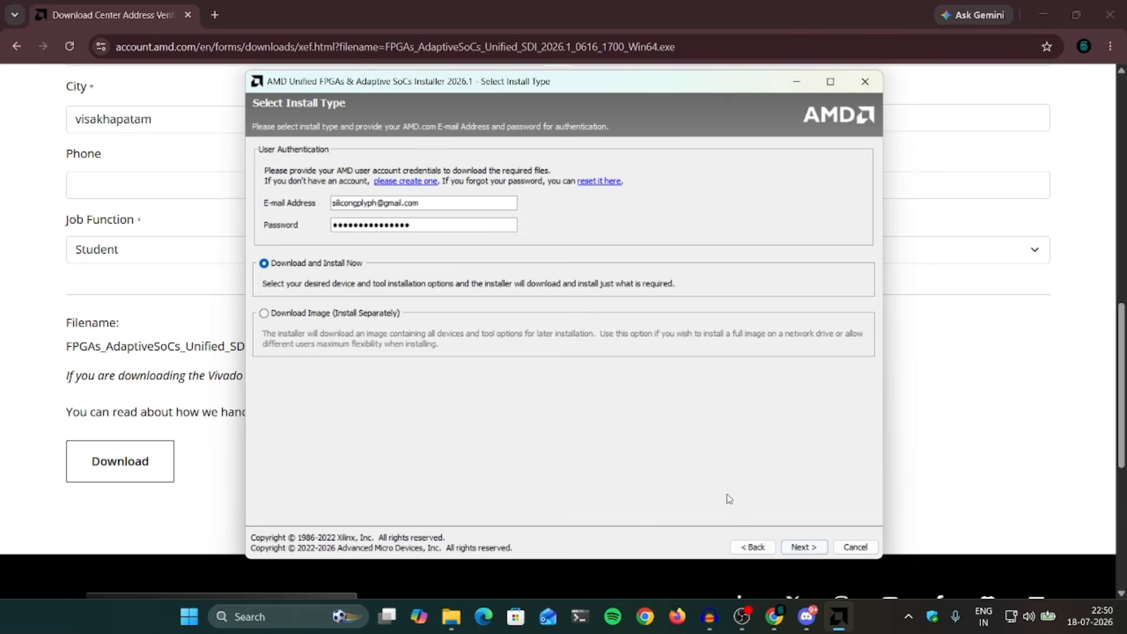
{"action": "left_click", "coordinate": [811, 548]}
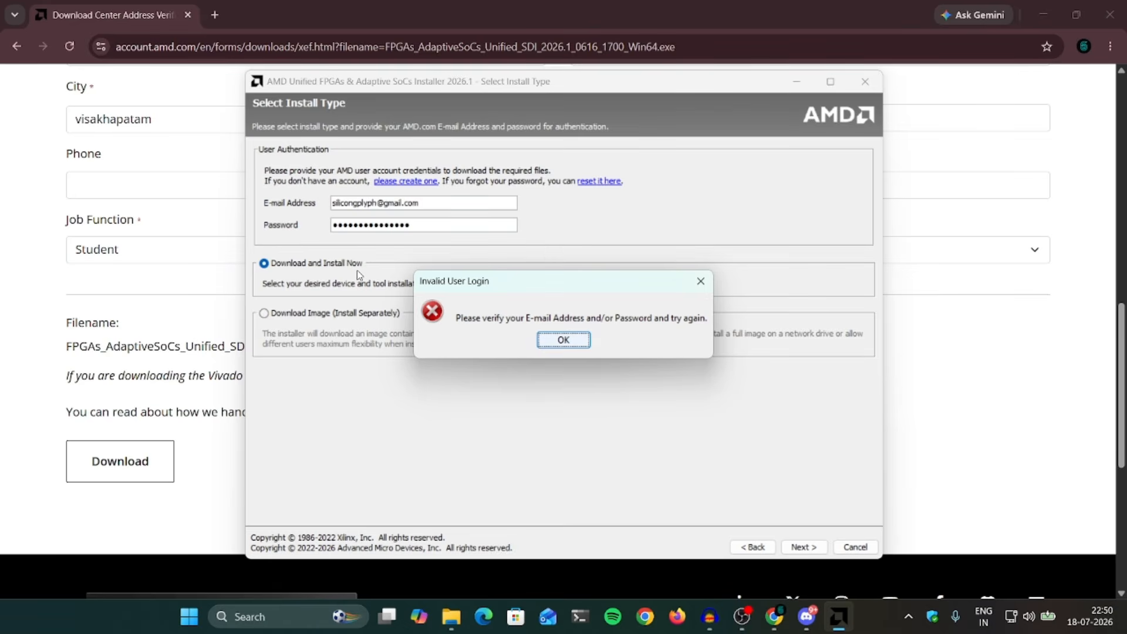
Step: Dismiss the invalid-login error, correct the e-mail typo, and sign in again
{"action": "left_click", "coordinate": [562, 340]}
{"action": "left_click", "coordinate": [359, 204]}
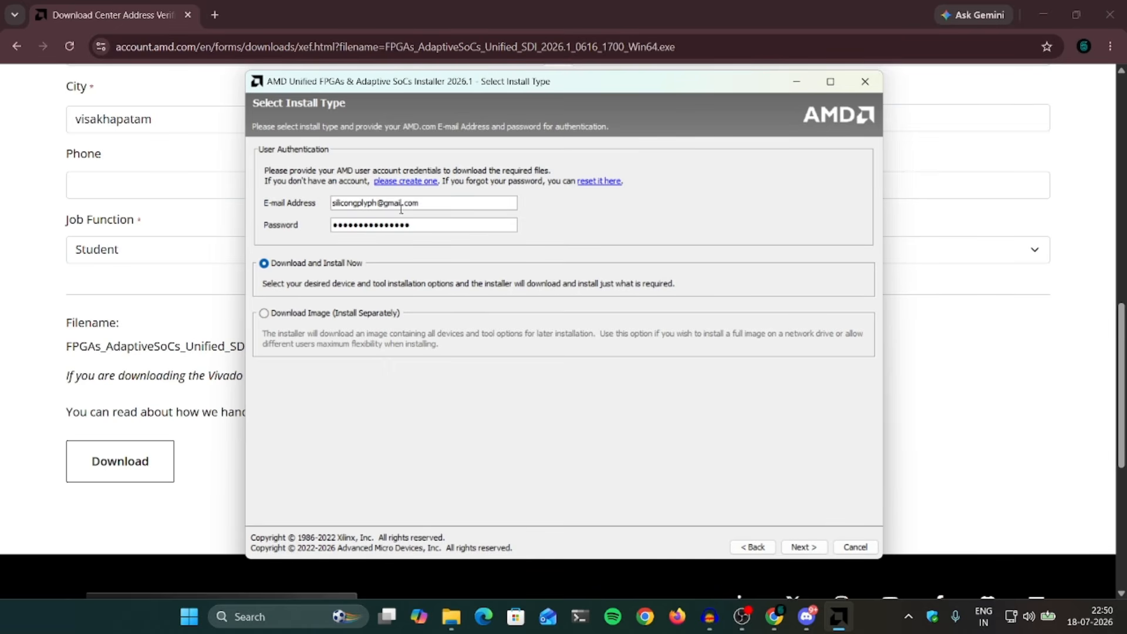
{"action": "key", "text": "BackSpace"}
{"action": "type", "text": "l"}
{"action": "left_click", "coordinate": [807, 547]}
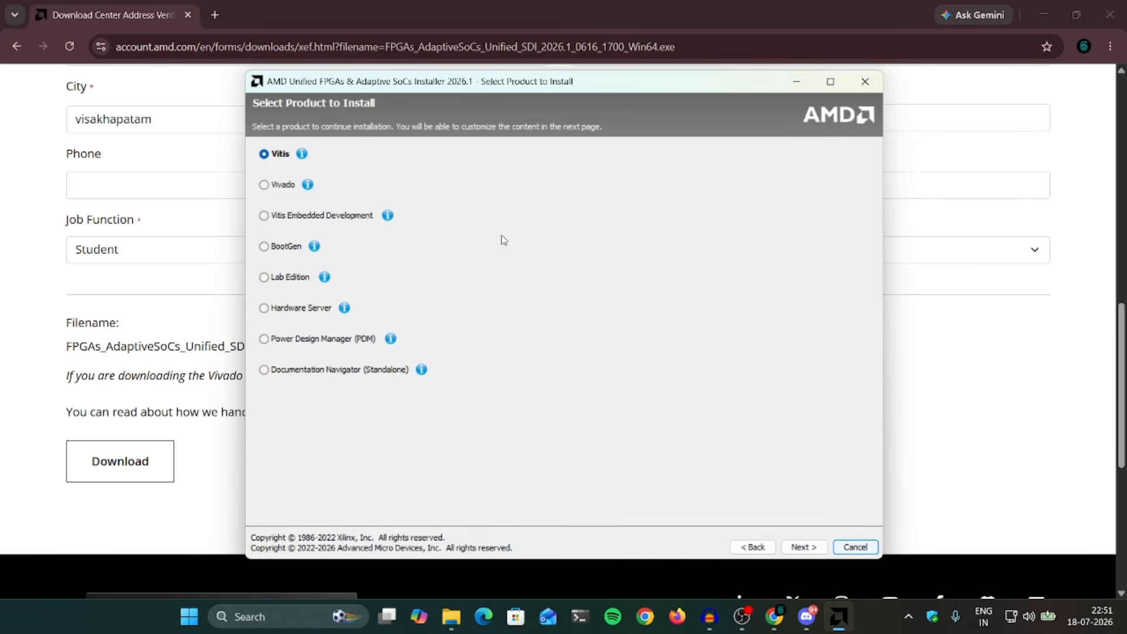
Step: Select Vivado as the product and add Engineering Sample Devices to its components
{"action": "left_click", "coordinate": [286, 186]}
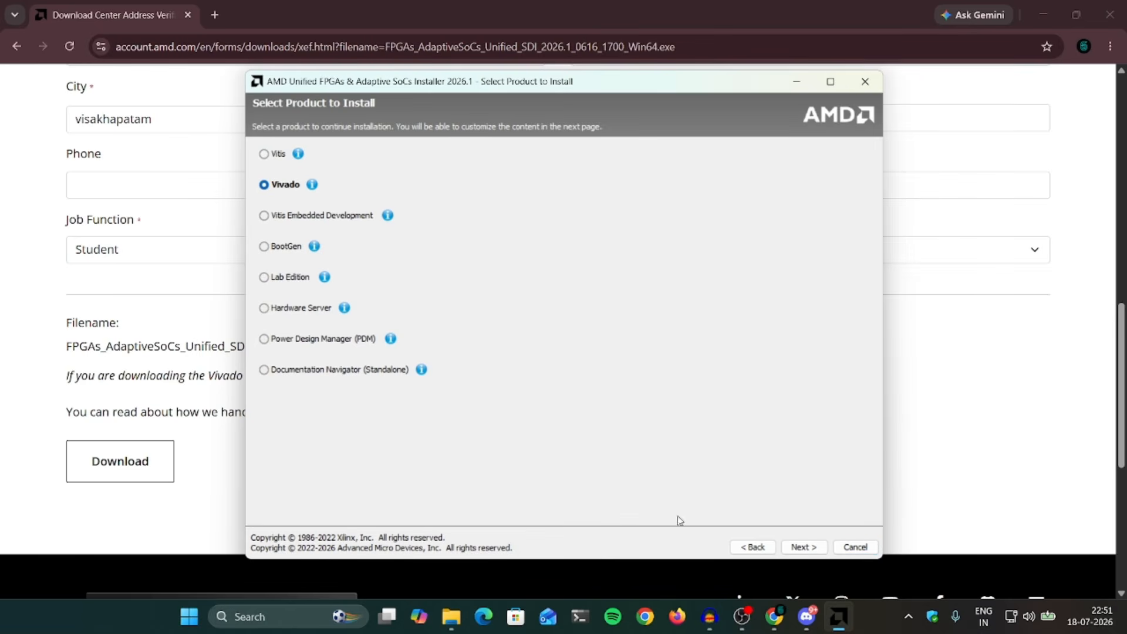
{"action": "left_click", "coordinate": [798, 545]}
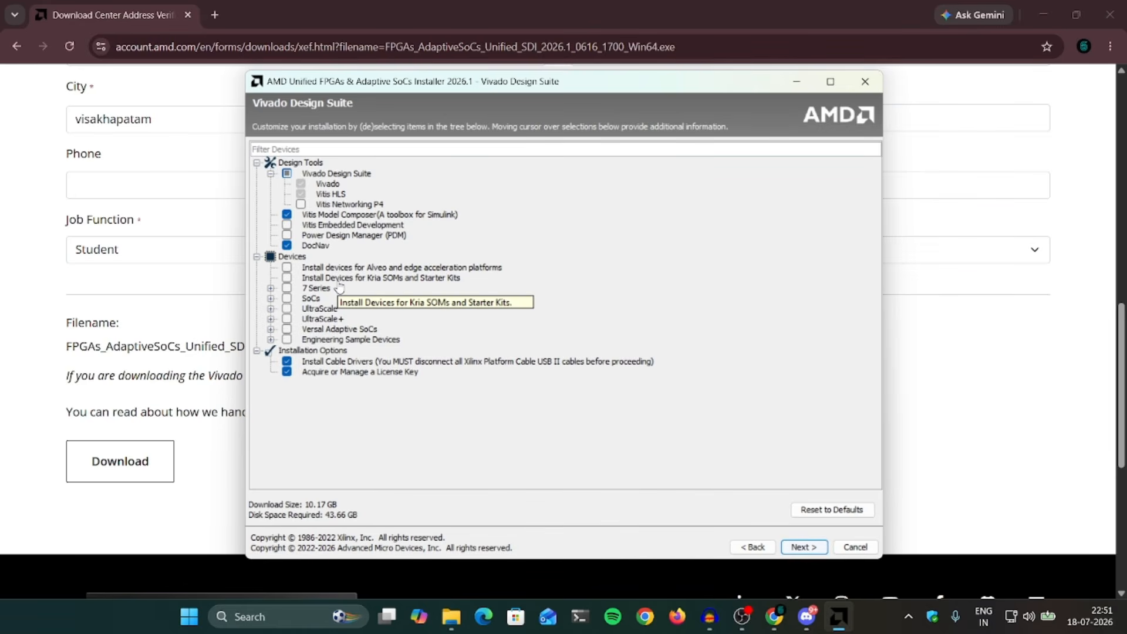
{"action": "left_click", "coordinate": [287, 340]}
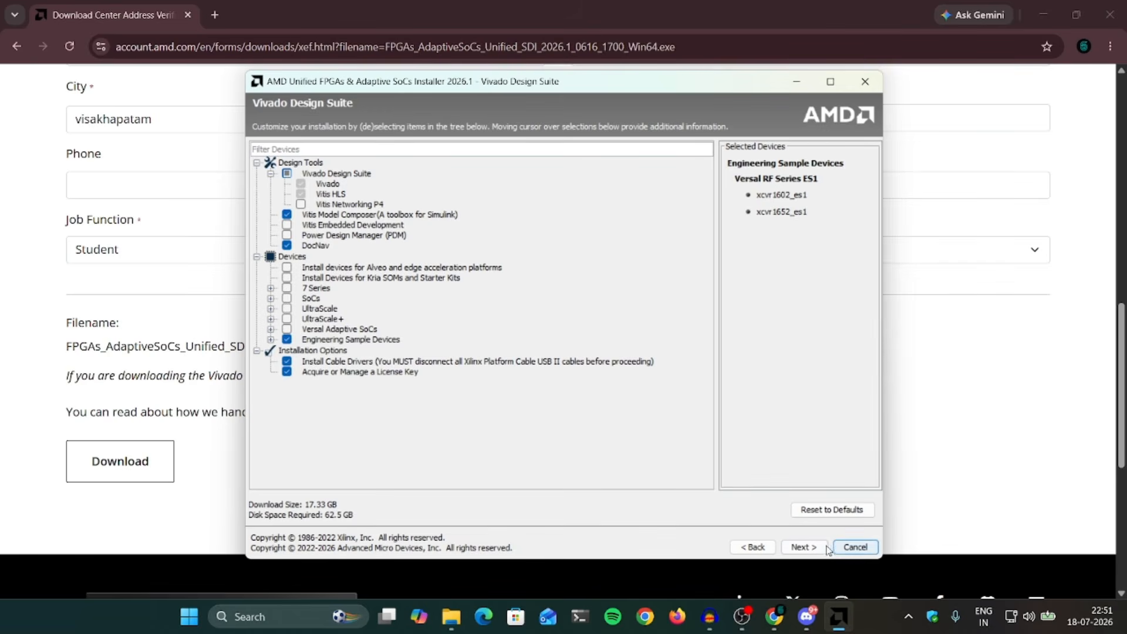
{"action": "left_click", "coordinate": [802, 547]}
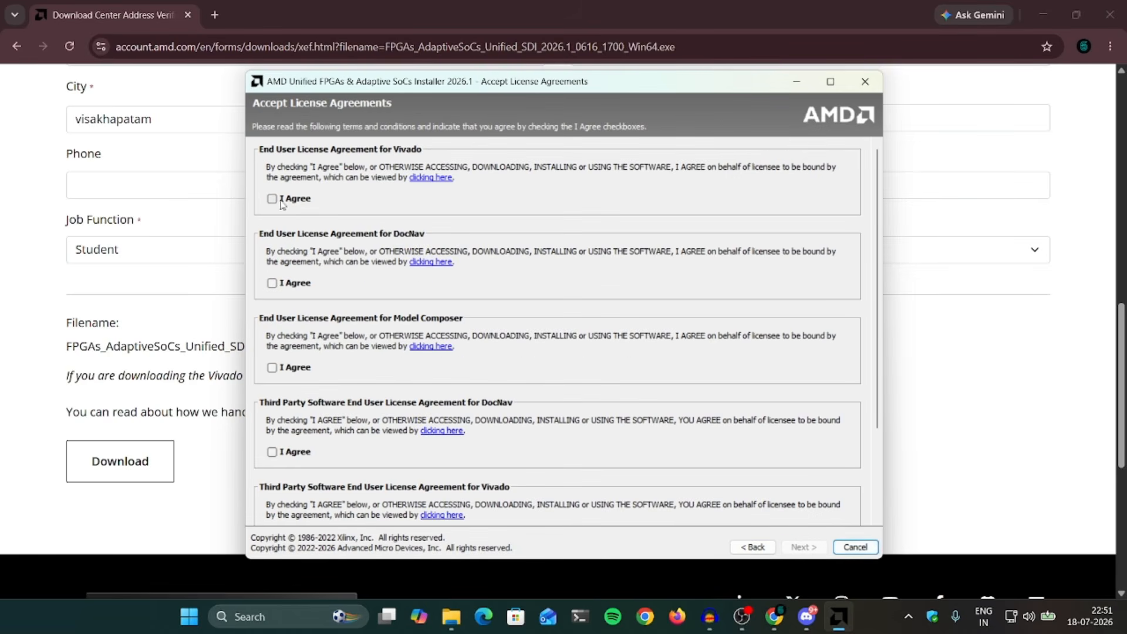
Step: Accept all six Vivado, DocNav and Model Composer license agreements, including third-party ones
{"action": "left_click", "coordinate": [283, 199]}
{"action": "left_click", "coordinate": [290, 284]}
{"action": "left_click", "coordinate": [292, 368]}
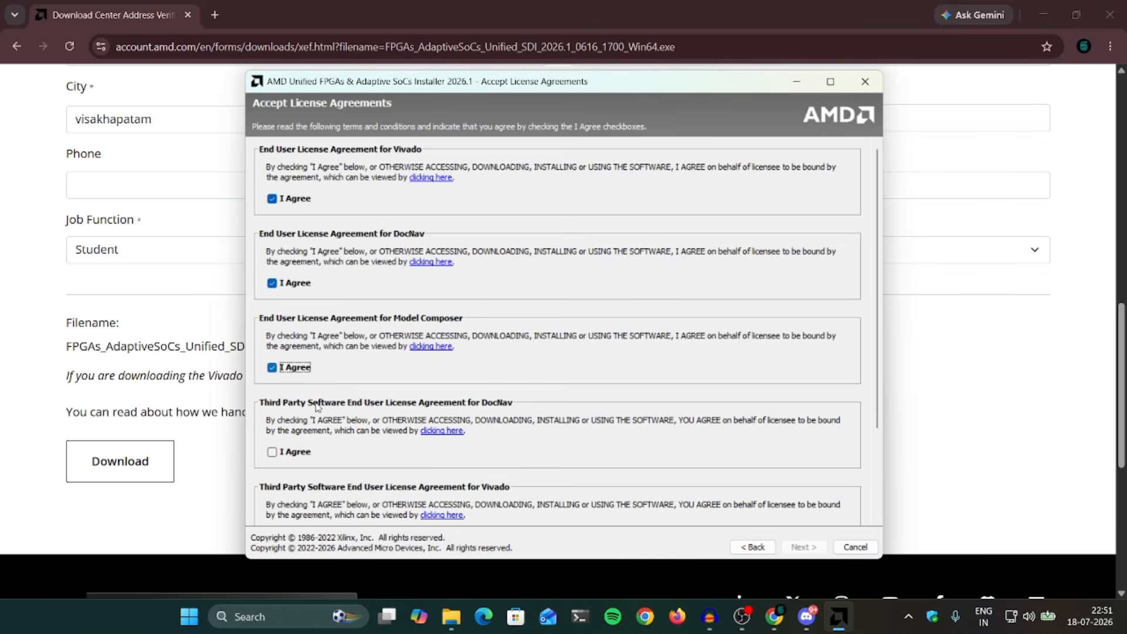
{"action": "scroll", "coordinate": [317, 407], "scroll_direction": "down", "scroll_amount": 1}
{"action": "left_click", "coordinate": [294, 435]}
{"action": "scroll", "coordinate": [293, 437], "scroll_direction": "down", "scroll_amount": 1}
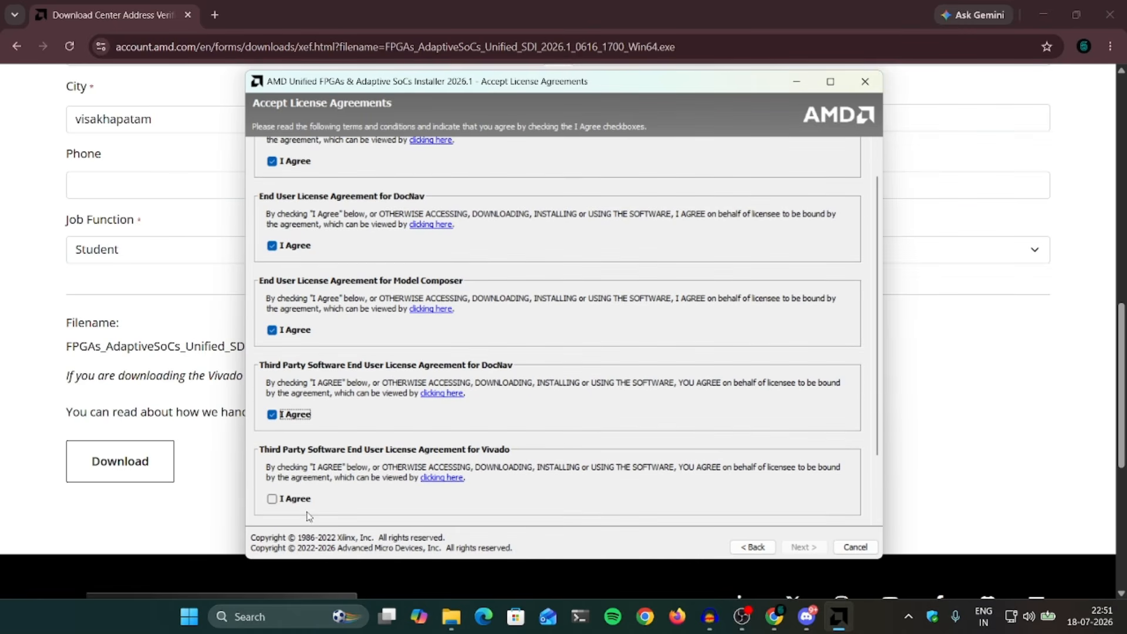
{"action": "left_click", "coordinate": [288, 498]}
{"action": "scroll", "coordinate": [340, 475], "scroll_direction": "down", "scroll_amount": 3}
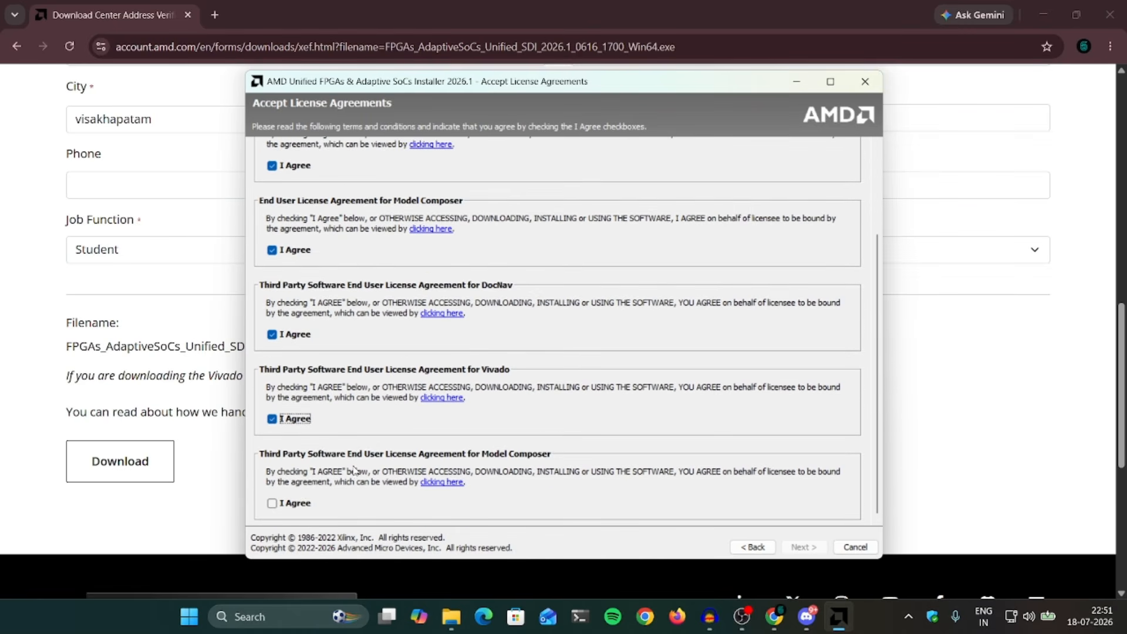
{"action": "left_click", "coordinate": [271, 503]}
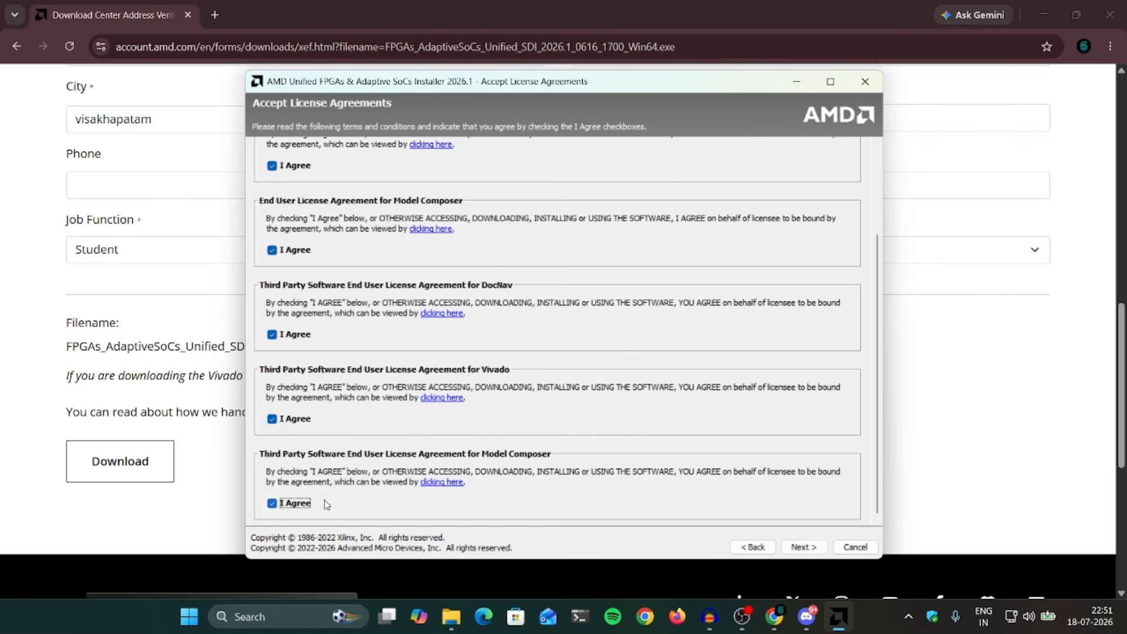
{"action": "left_click", "coordinate": [803, 548]}
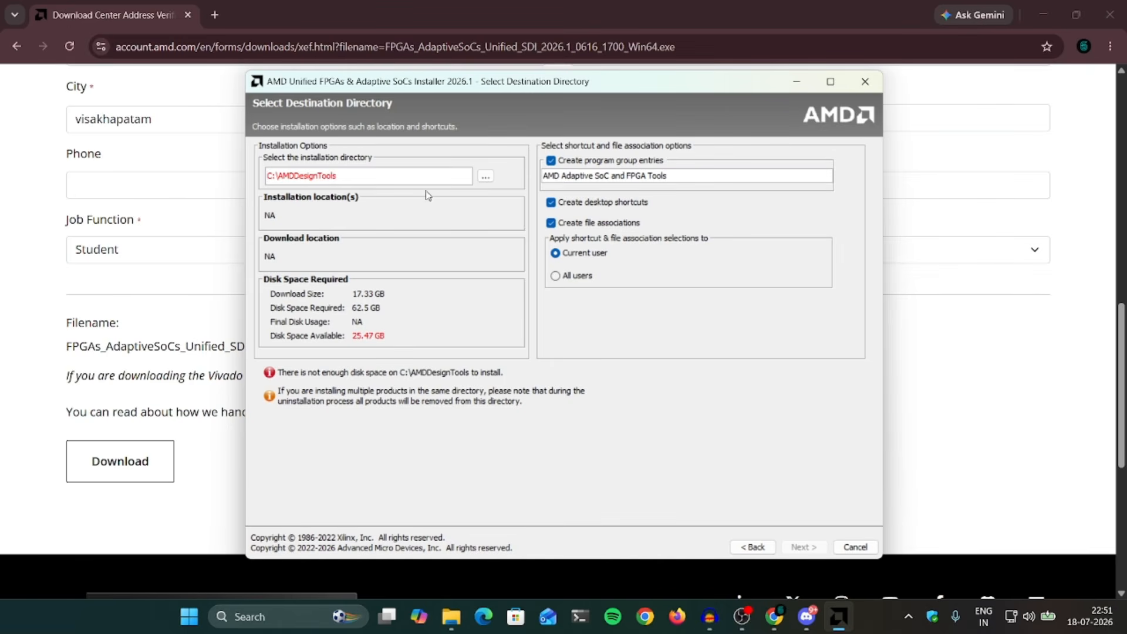
Step: Browse to D:\vivado_2026_1 as the install folder, leaving 228.99 GB available
{"action": "left_click", "coordinate": [486, 177]}
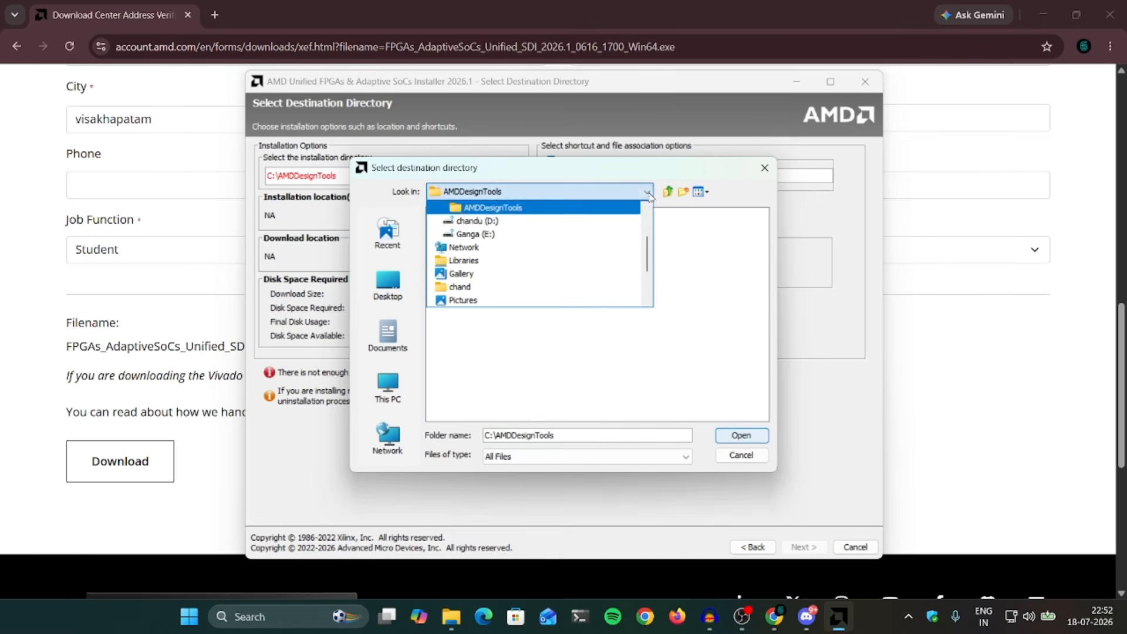
{"action": "left_click", "coordinate": [522, 221]}
{"action": "scroll", "coordinate": [535, 306], "scroll_direction": "down", "scroll_amount": 5}
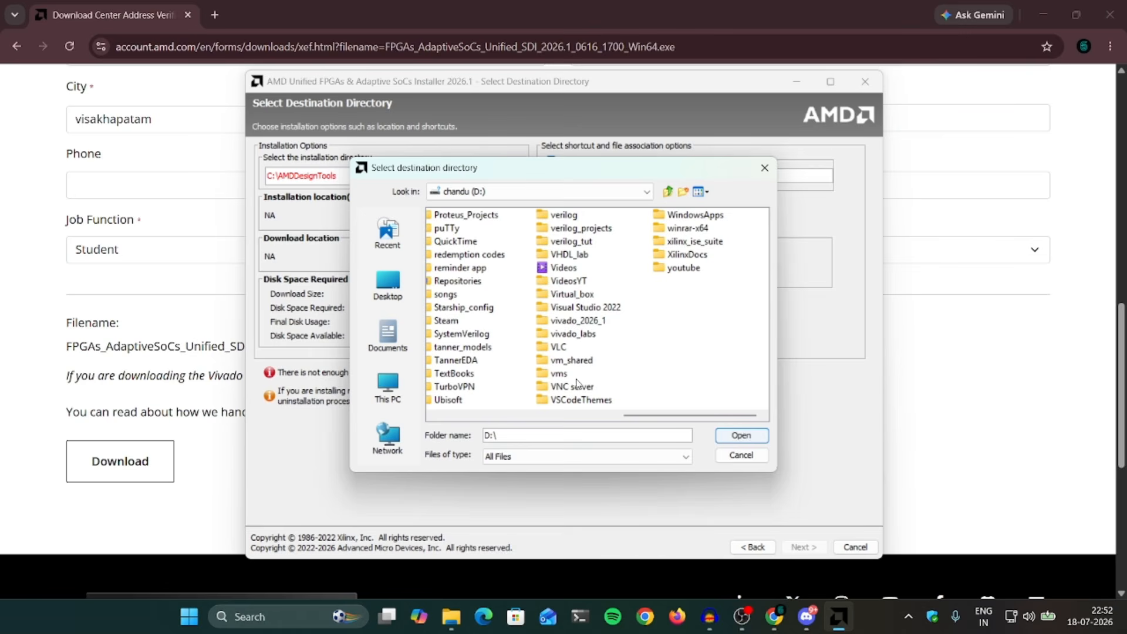
{"action": "left_click", "coordinate": [595, 322]}
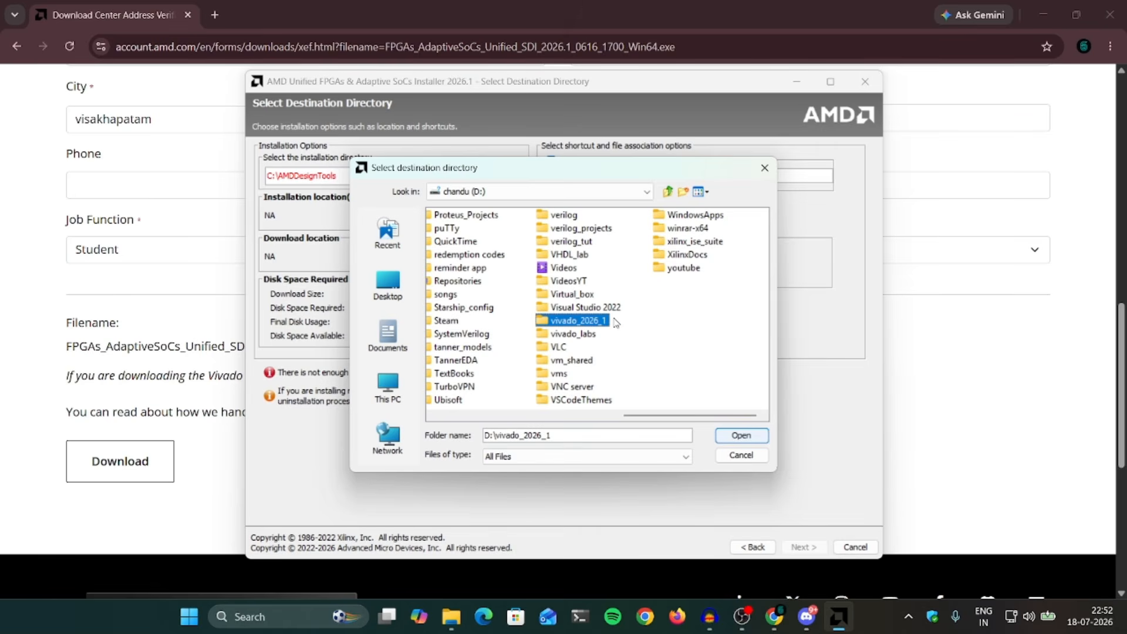
{"action": "left_click", "coordinate": [741, 435]}
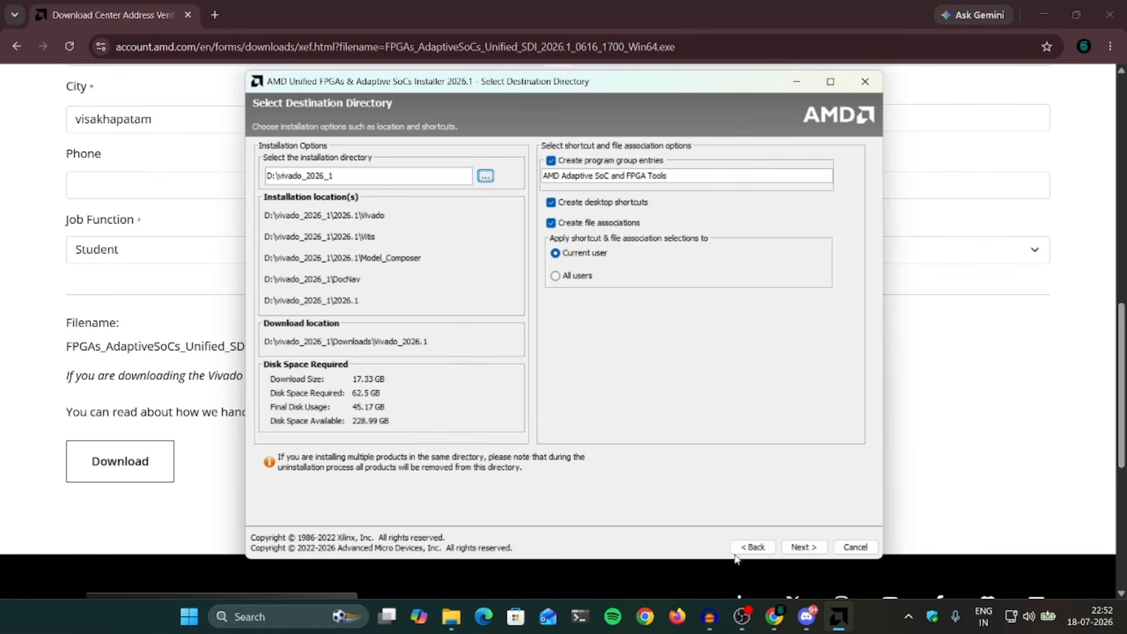
Step: Proceed past the Installation Summary and install Vivado 2026.1, Vitis 2026.1 and DocNav
{"action": "left_click", "coordinate": [803, 547]}
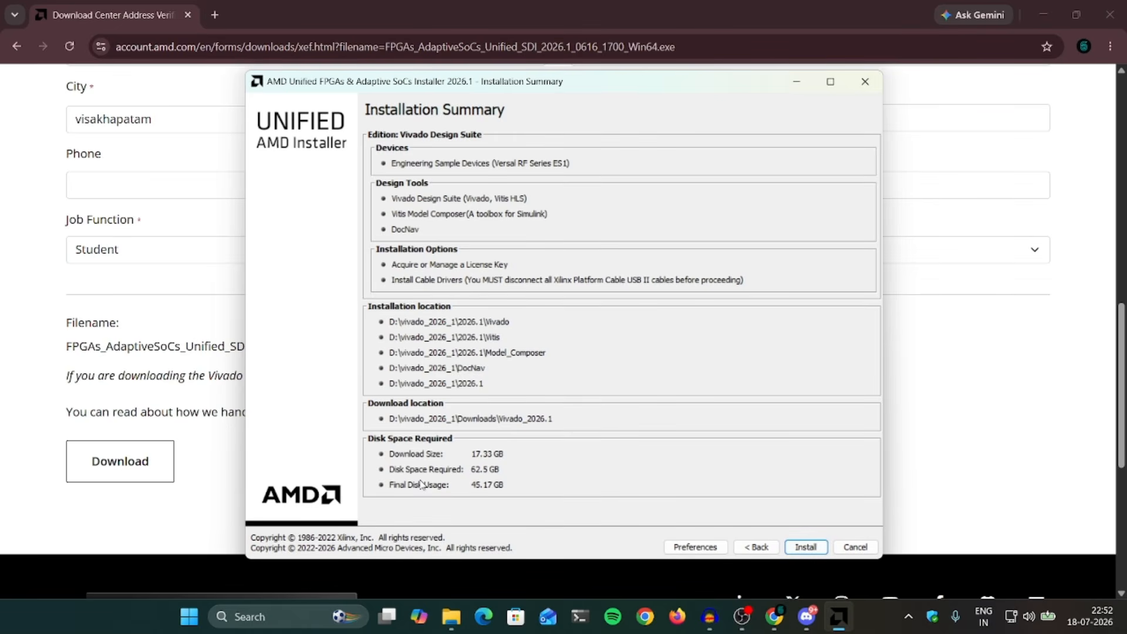
{"action": "left_click", "coordinate": [804, 547]}
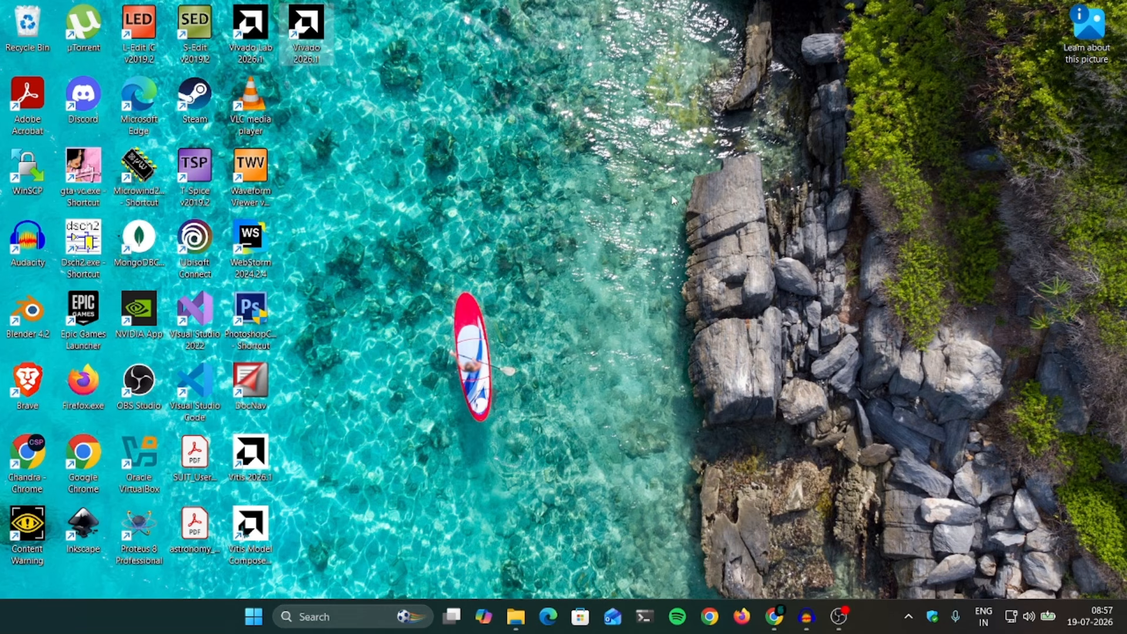
{"action": "double_click", "coordinate": [309, 43]}
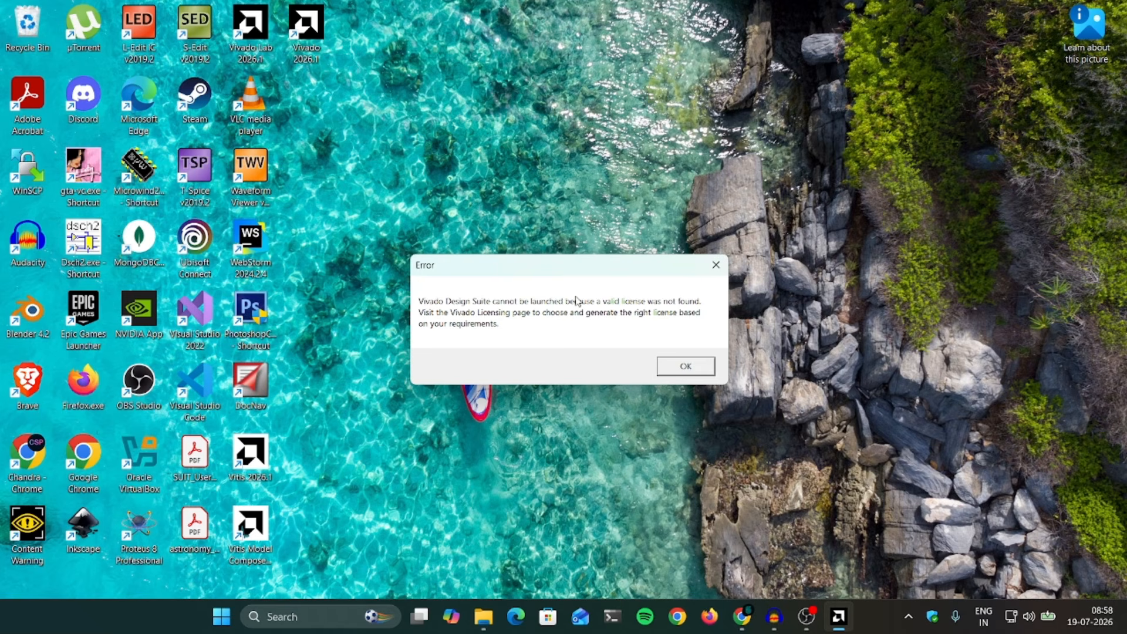
{"action": "left_click", "coordinate": [682, 367]}
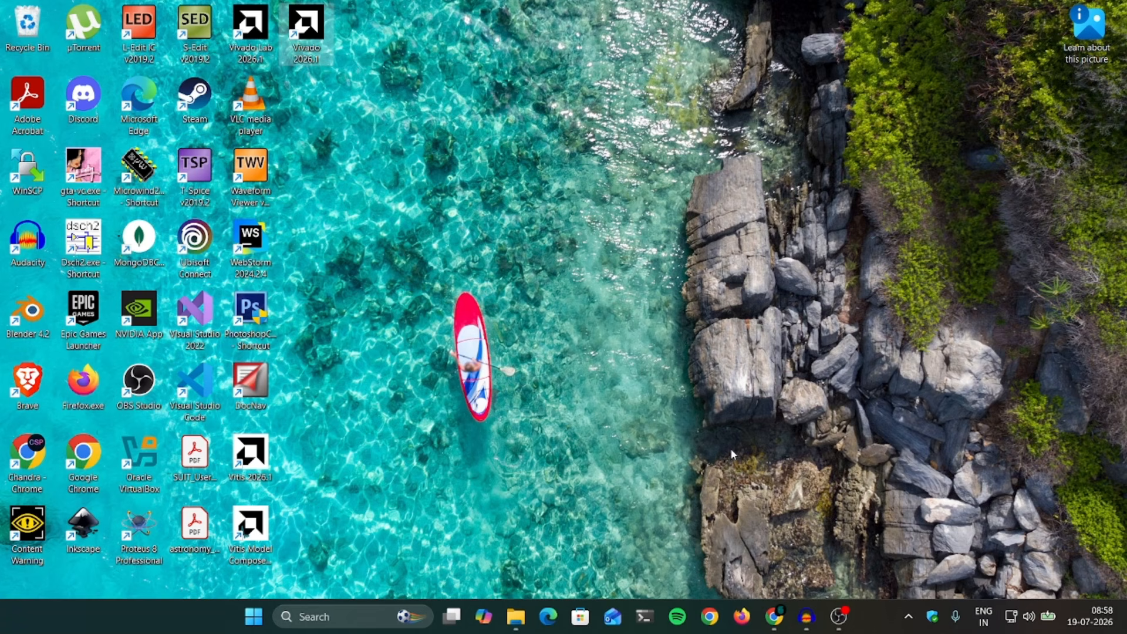
{"action": "left_click", "coordinate": [776, 622]}
{"action": "left_click", "coordinate": [776, 622]}
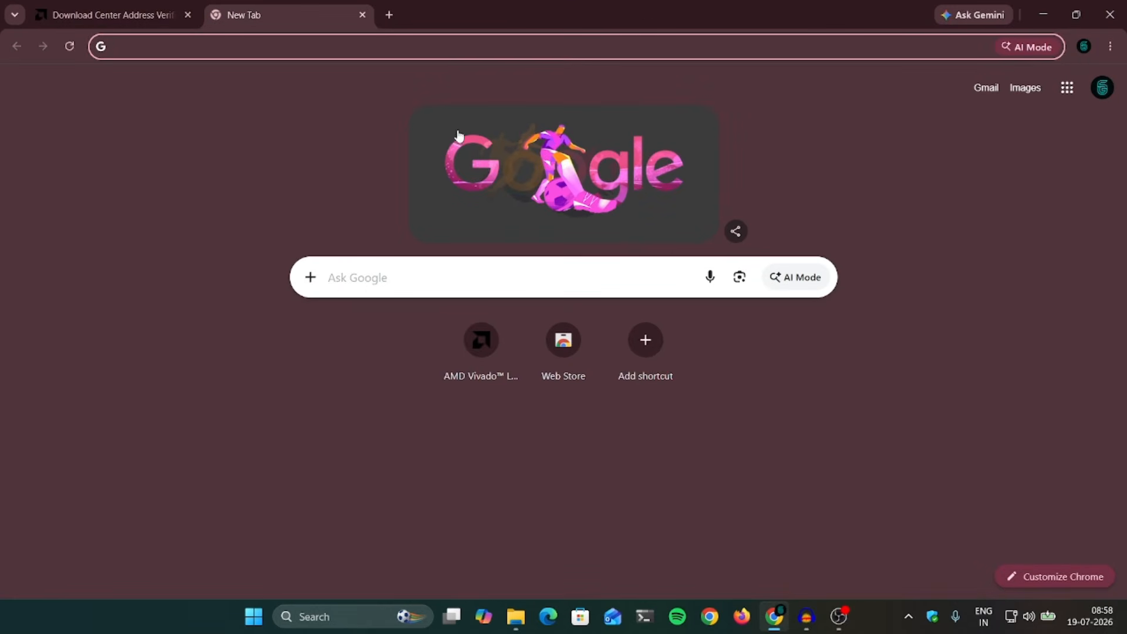
Step: Search 'xilinx license manager' and open the Xilinx Product Licensing Site result
{"action": "left_click", "coordinate": [441, 49]}
{"action": "type", "text": "xilinx"}
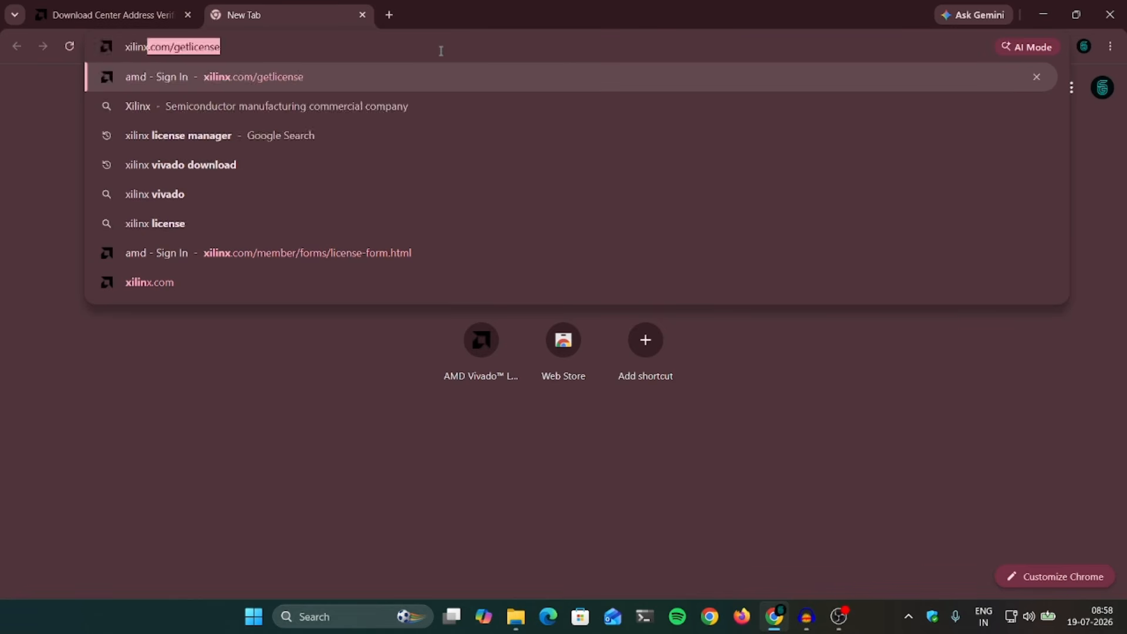
{"action": "key", "text": "BackSpace"}
{"action": "type", "text": "license manager"}
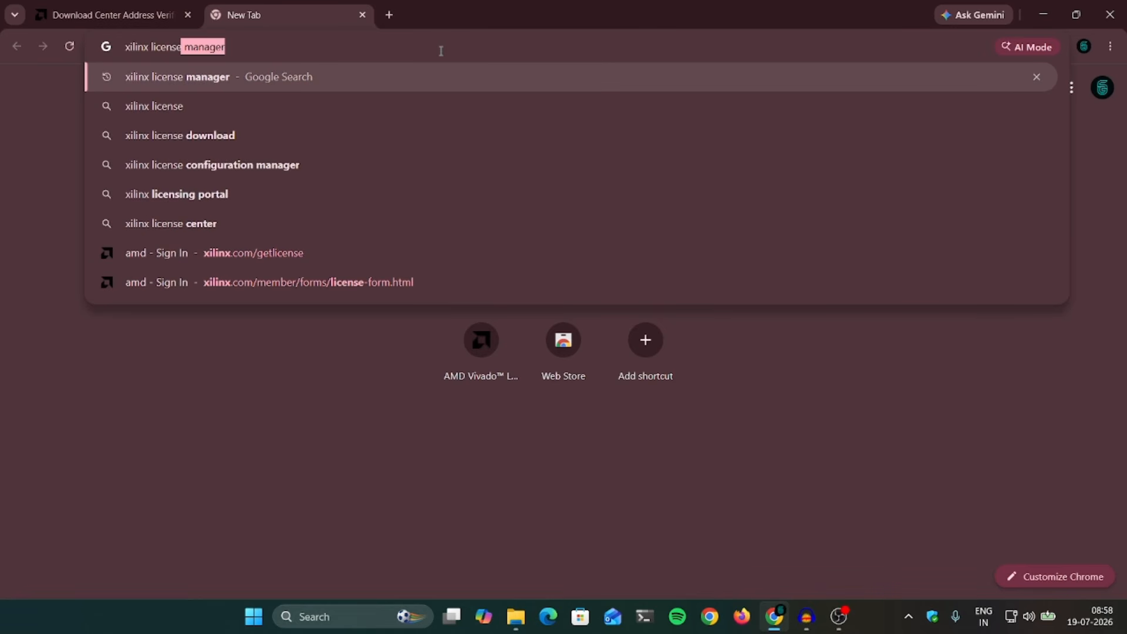
{"action": "key", "text": "Return"}
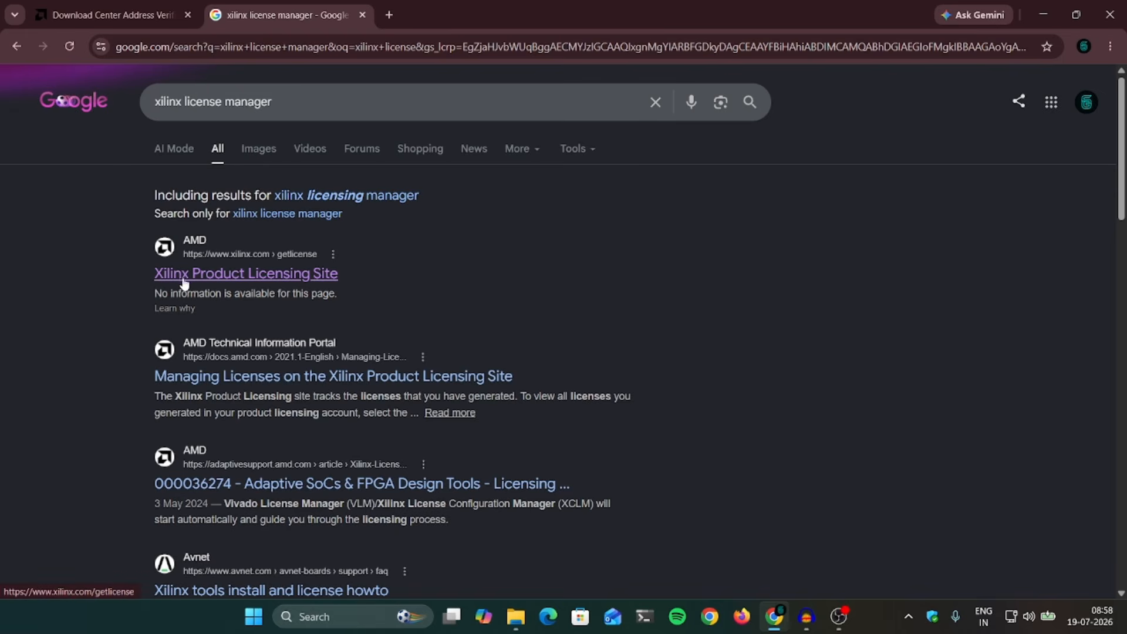
{"action": "left_click", "coordinate": [284, 276]}
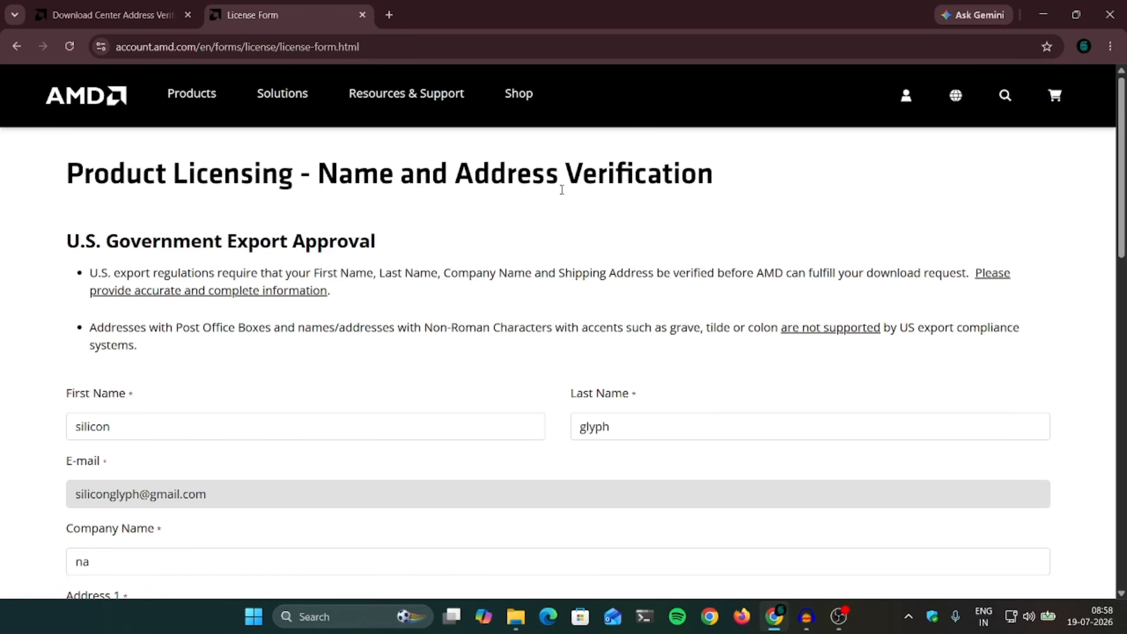
Step: Submit the name and address verification form and decline Chrome's offer to save the address
{"action": "scroll", "coordinate": [407, 352], "scroll_direction": "down", "scroll_amount": 10}
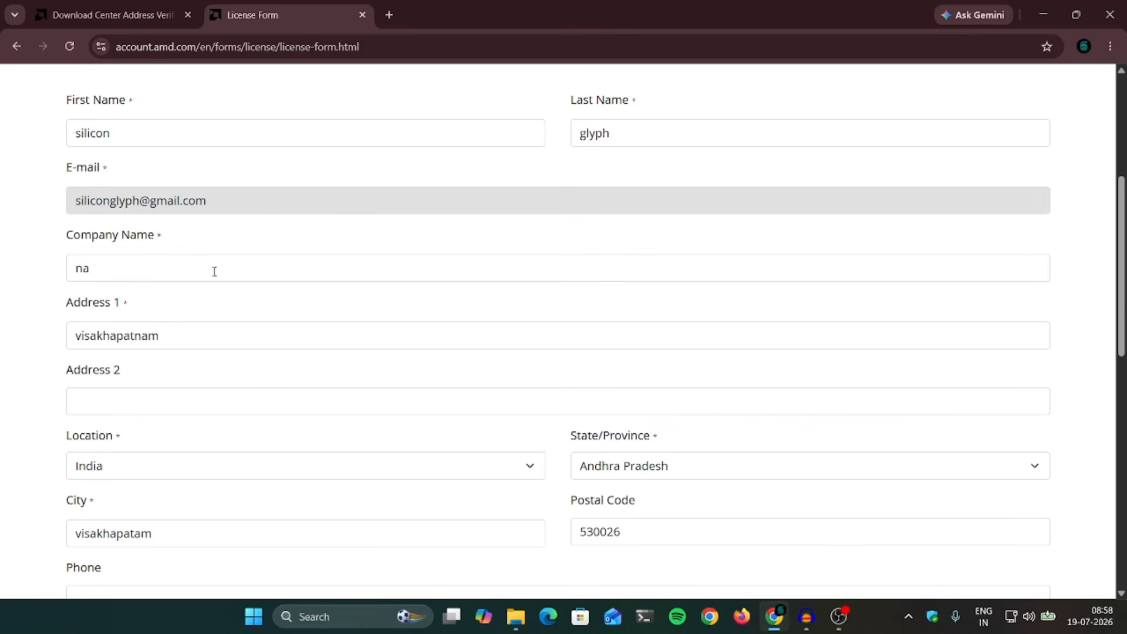
{"action": "left_click", "coordinate": [129, 415]}
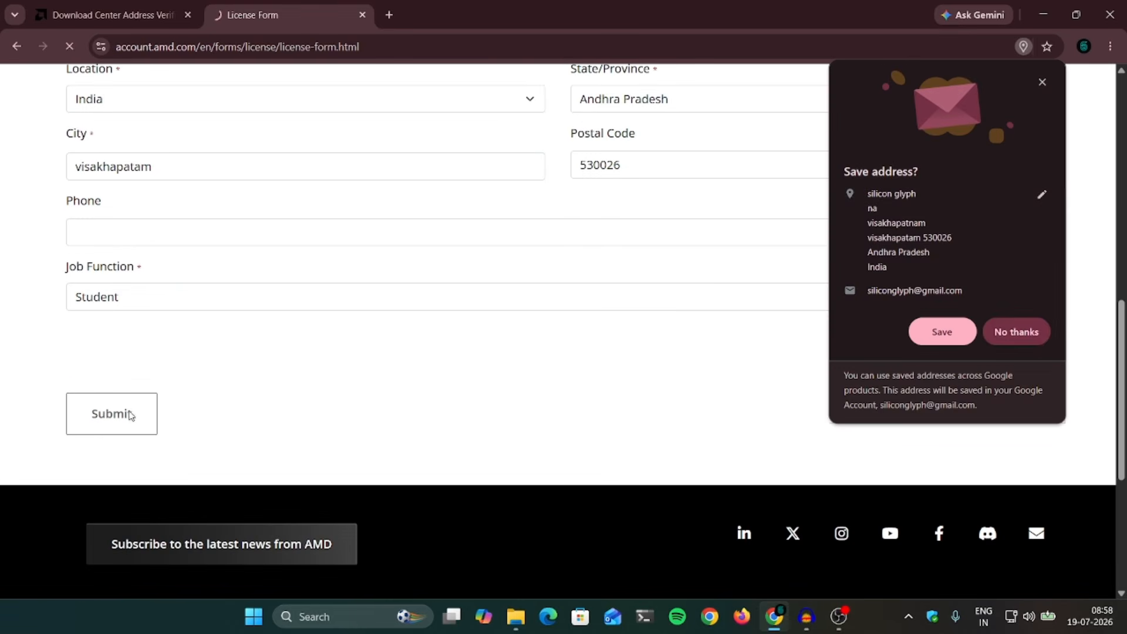
{"action": "left_click", "coordinate": [1032, 337]}
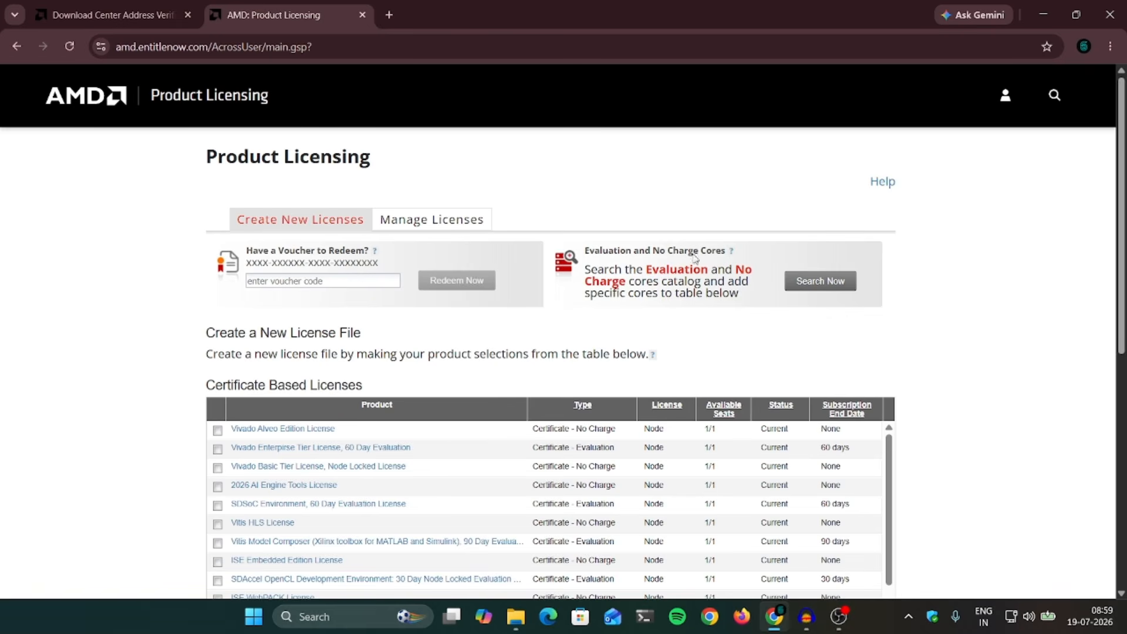
Step: Select 'Vivado Basic Tier License, Node Locked License' and choose Generate Node-Locked License
{"action": "scroll", "coordinate": [786, 351], "scroll_direction": "down", "scroll_amount": 2}
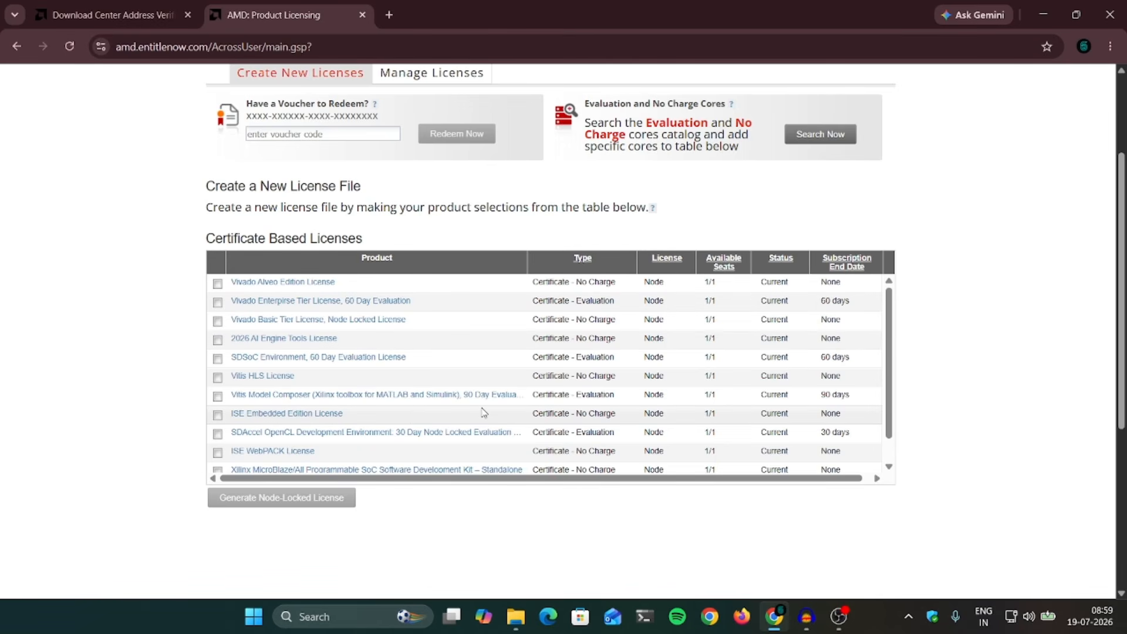
{"action": "scroll", "coordinate": [483, 410], "scroll_direction": "up", "scroll_amount": 1}
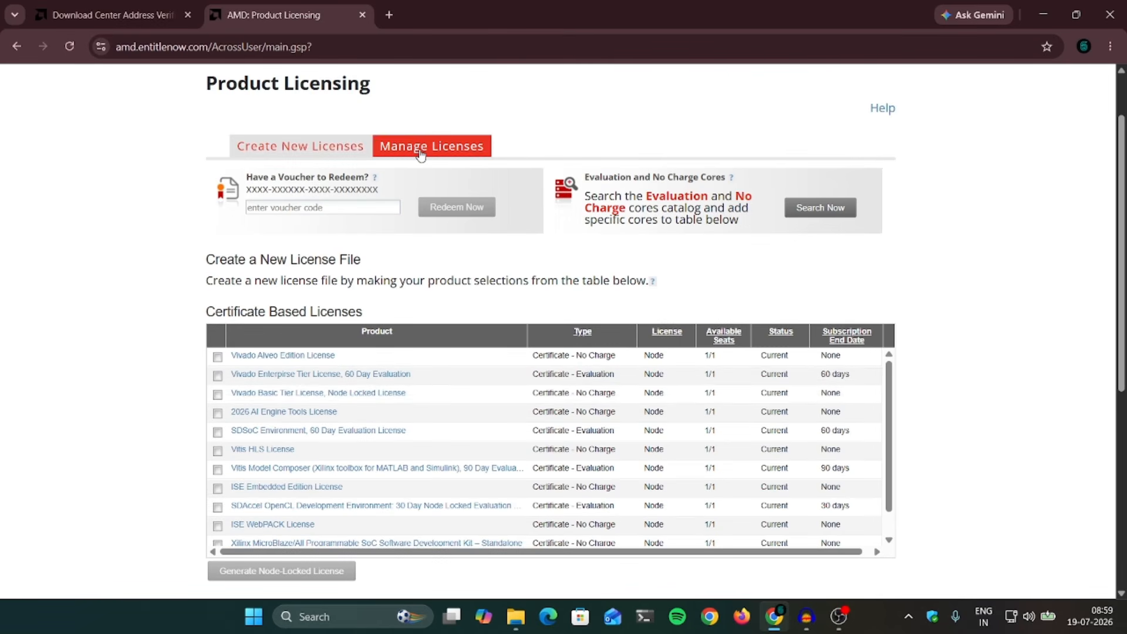
{"action": "left_click", "coordinate": [421, 151]}
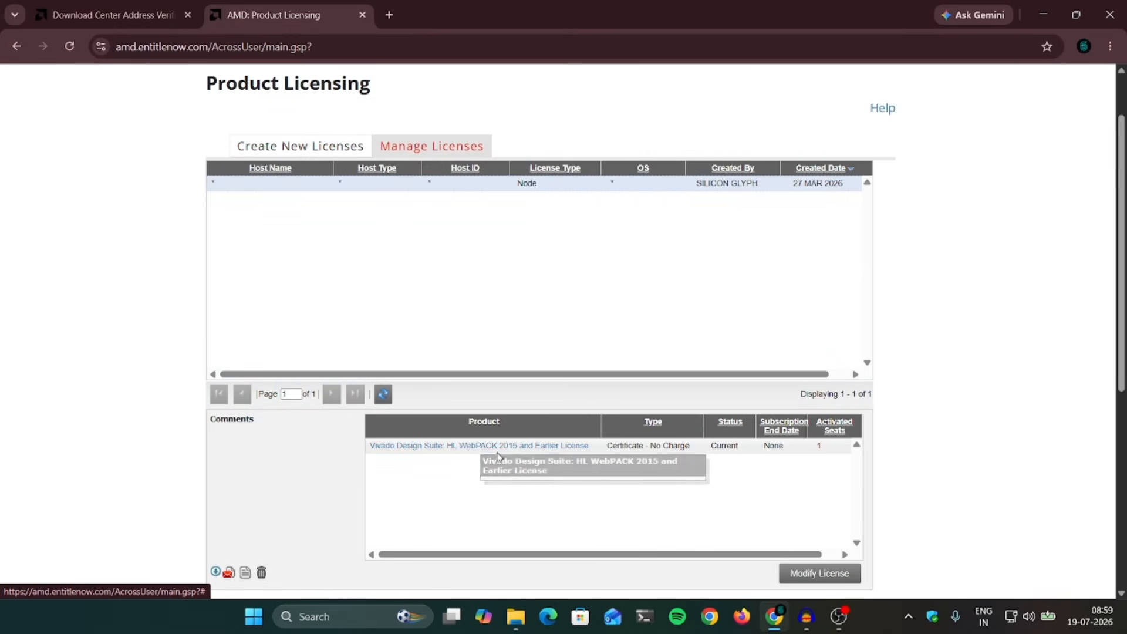
{"action": "left_click", "coordinate": [257, 146]}
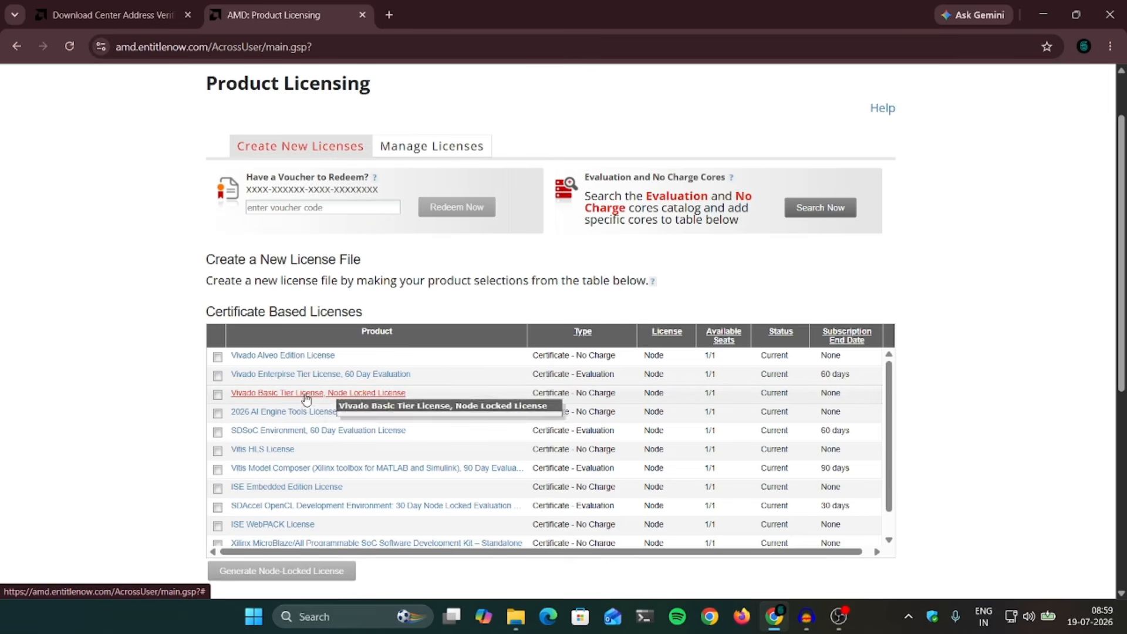
{"action": "left_click", "coordinate": [217, 395]}
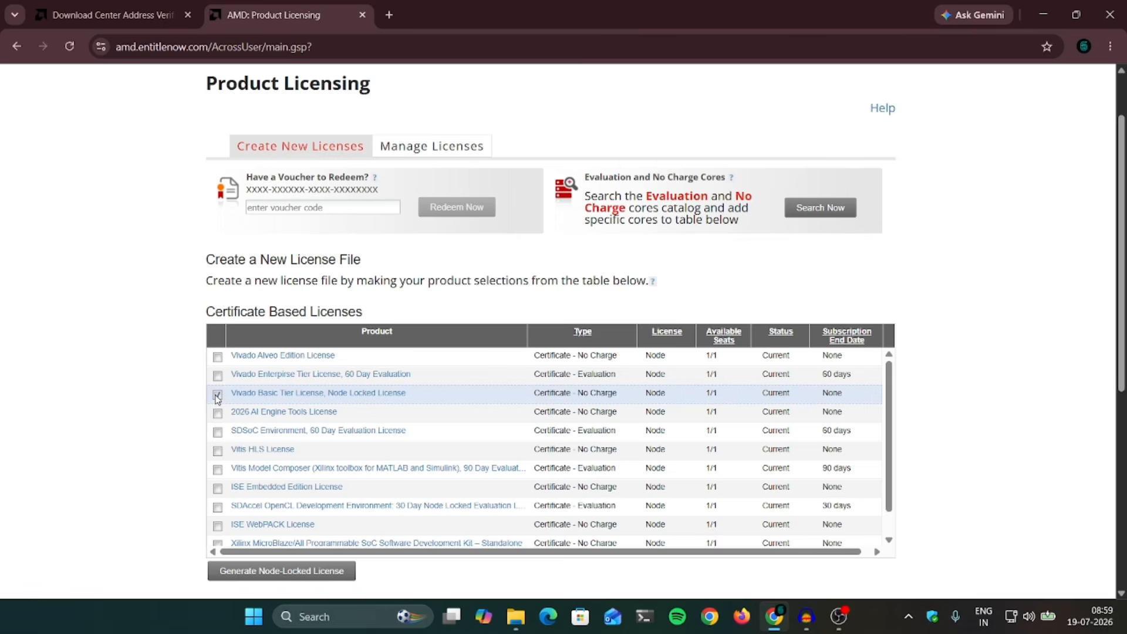
{"action": "left_click", "coordinate": [269, 569]}
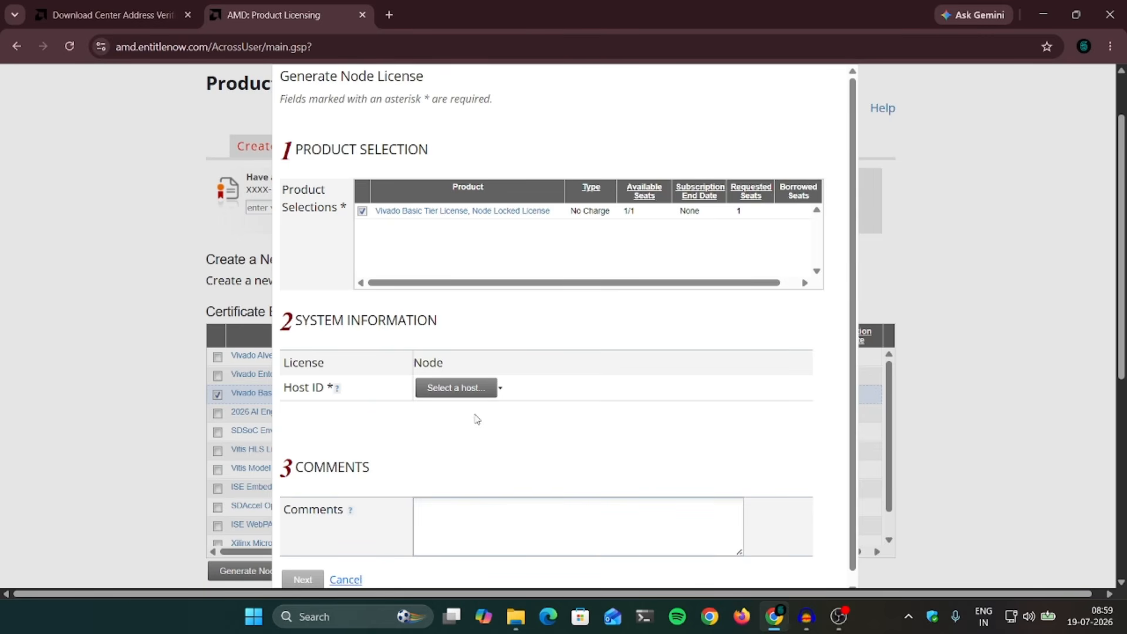
Step: Launch Manage Licenses 2026.1 from the Start menu and show View Host Information for JARVIS
{"action": "left_click", "coordinate": [258, 623]}
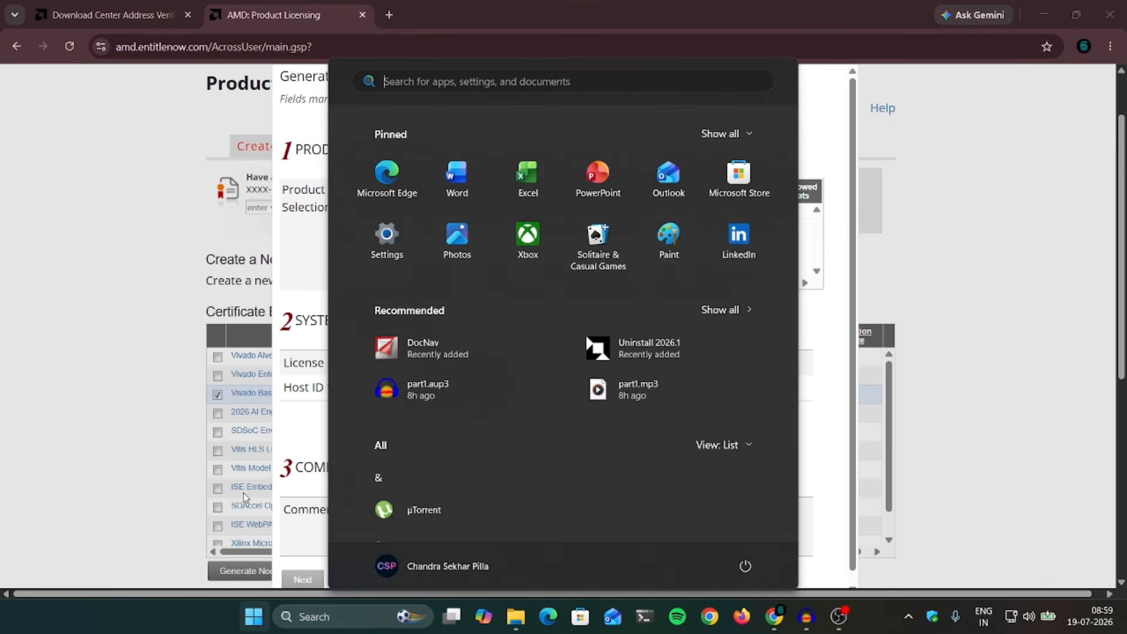
{"action": "type", "text": "license"}
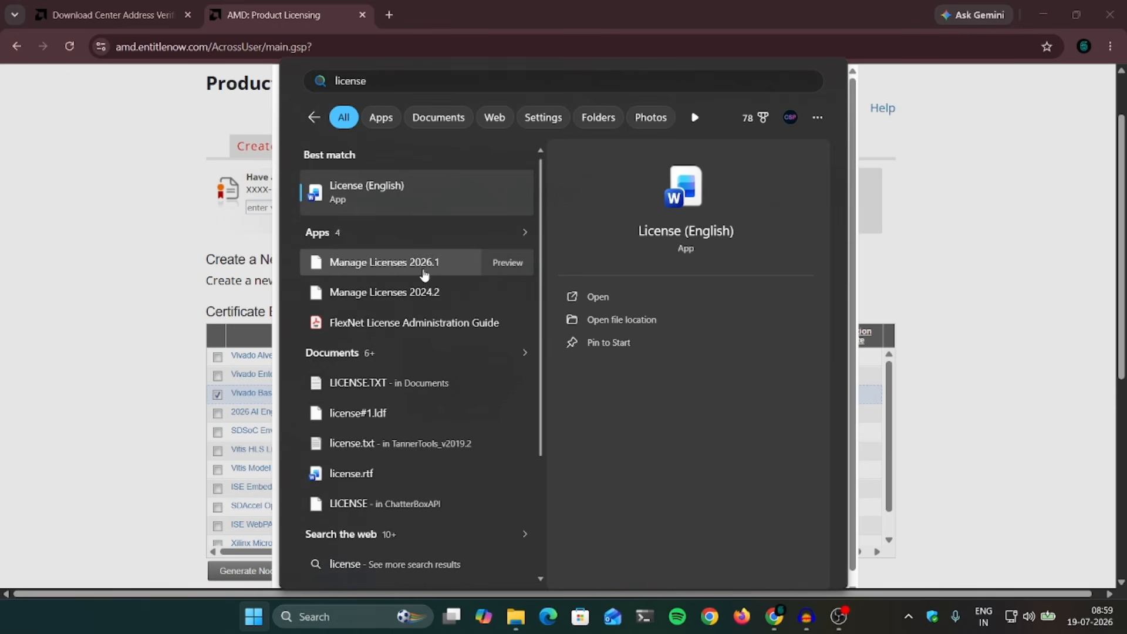
{"action": "left_click", "coordinate": [422, 268]}
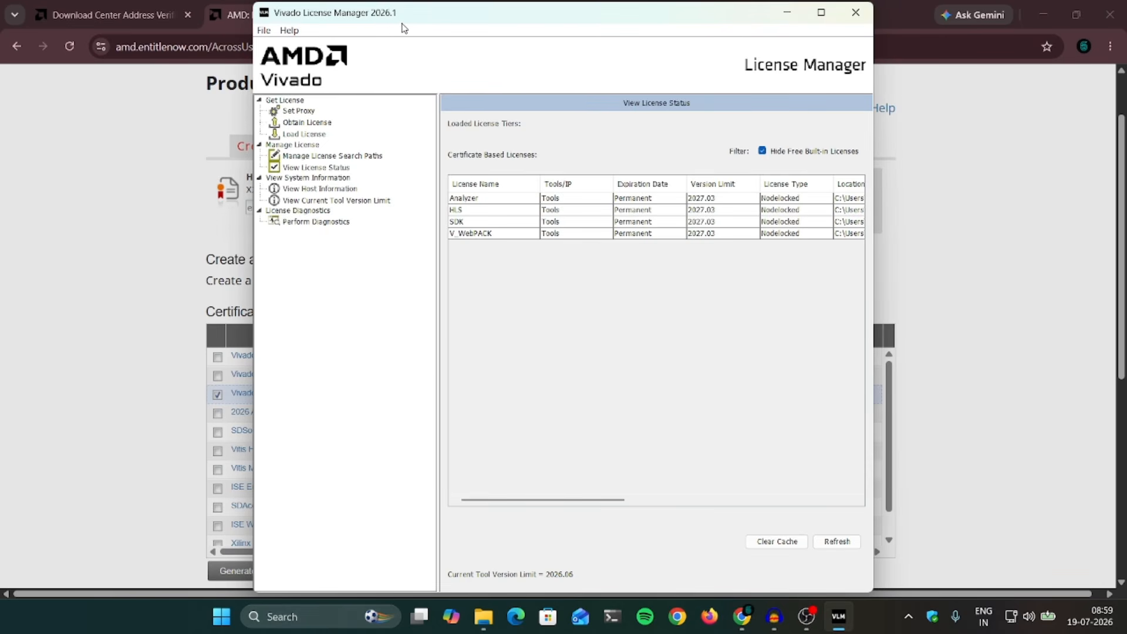
{"action": "left_click", "coordinate": [321, 190]}
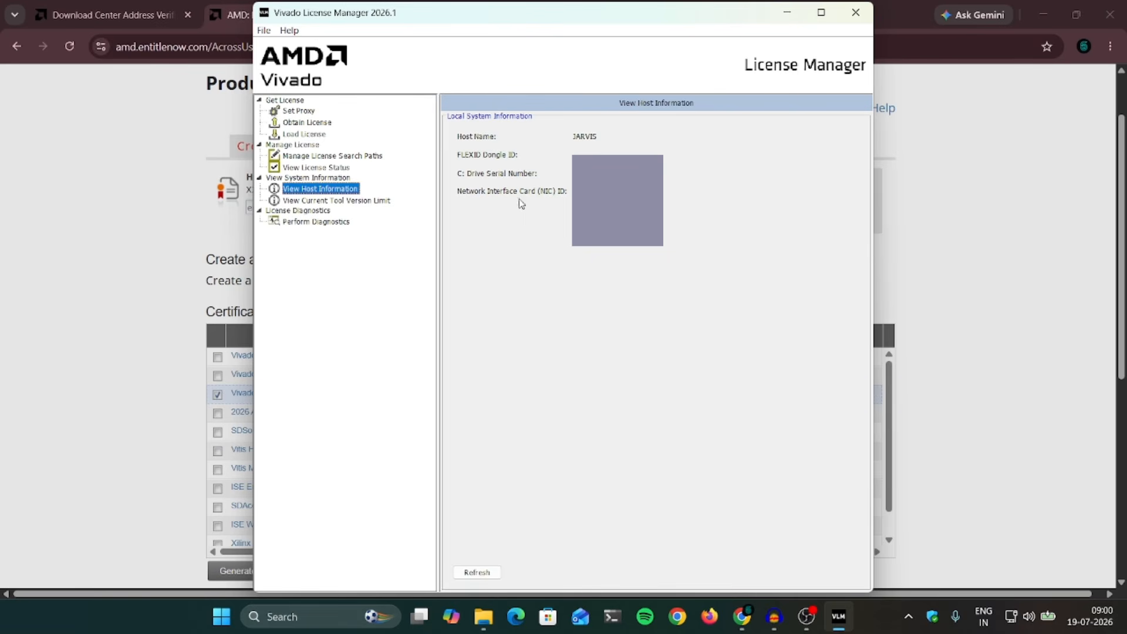
Step: Begin adding a new license host with operating system Windows 64-bit
{"action": "left_click_drag", "start_coordinate": [560, 19], "coordinate": [777, 159]}
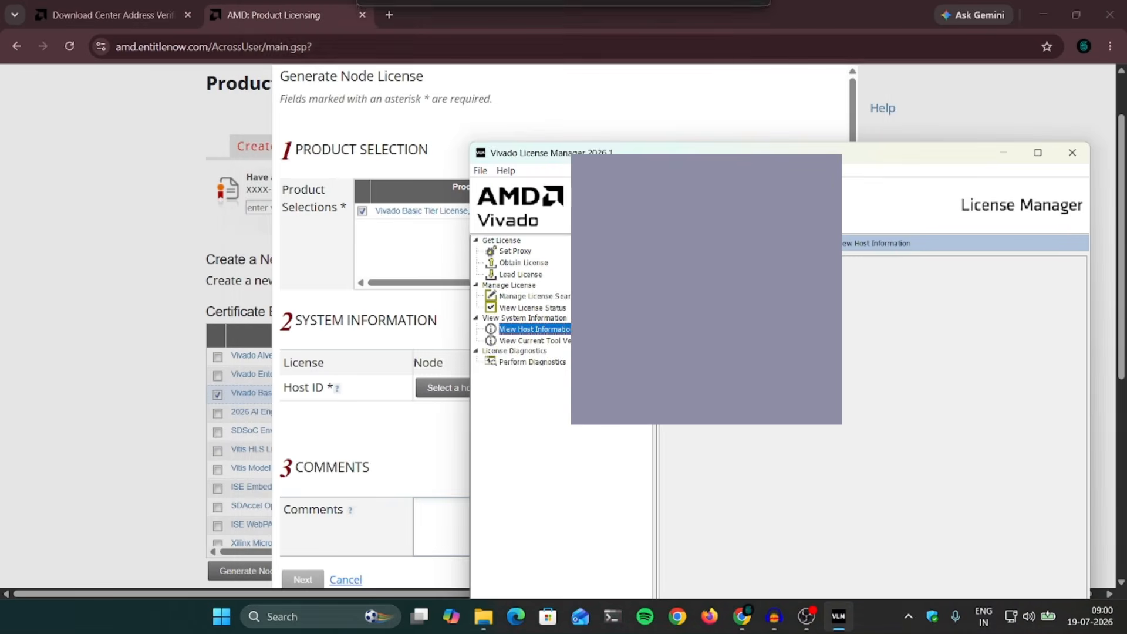
{"action": "left_click", "coordinate": [823, 11]}
{"action": "left_click", "coordinate": [466, 388]}
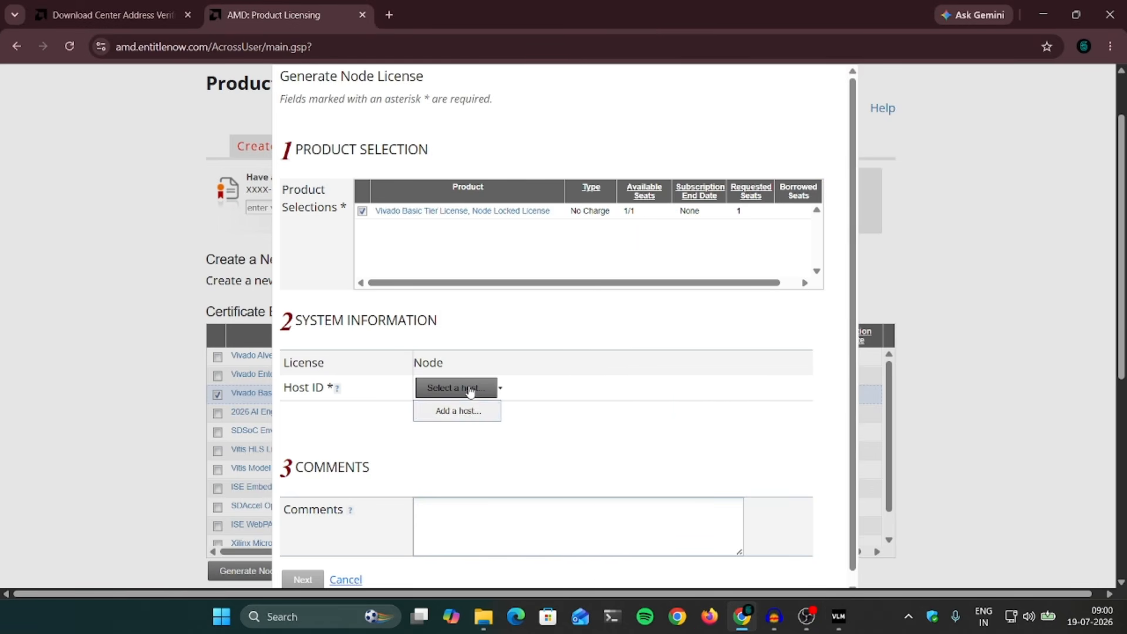
{"action": "left_click", "coordinate": [460, 412]}
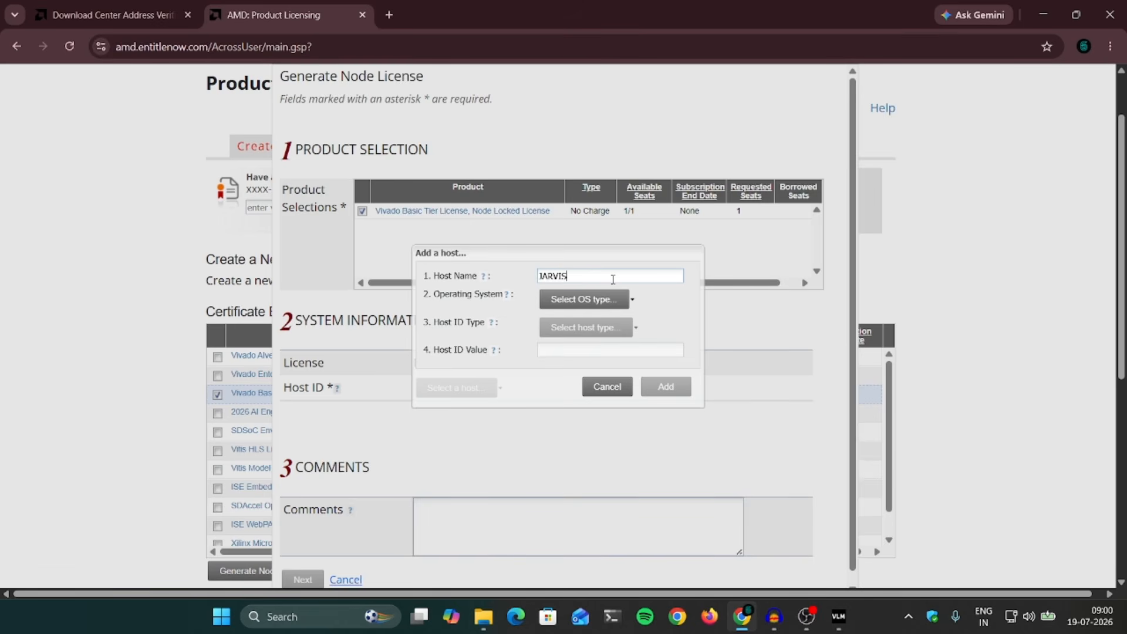
{"action": "left_click", "coordinate": [838, 621]}
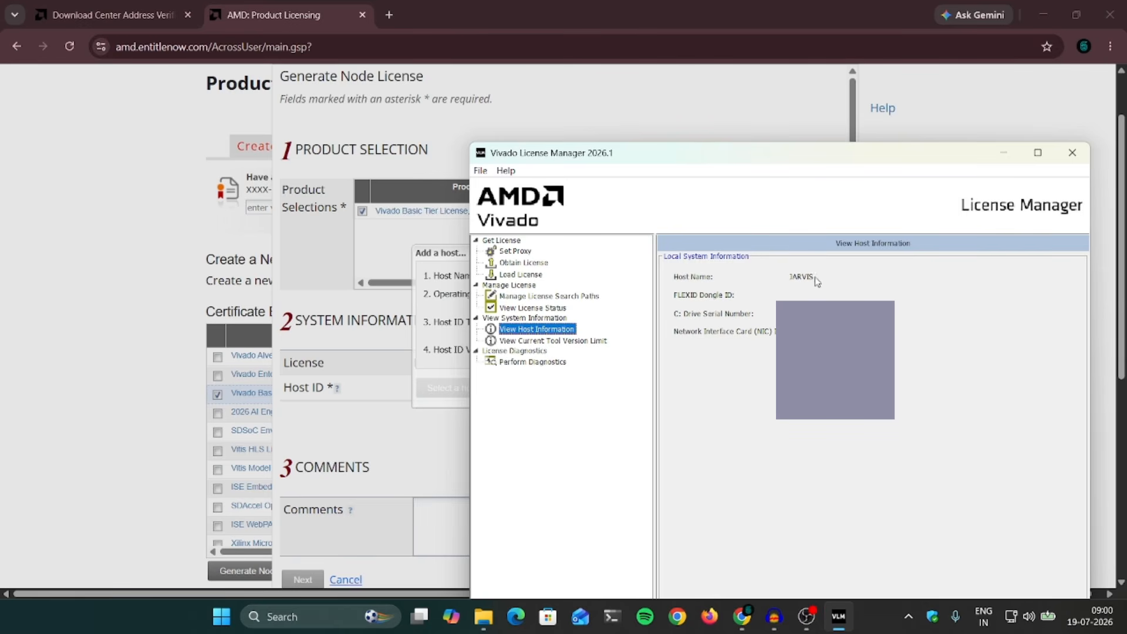
{"action": "left_click", "coordinate": [646, 125]}
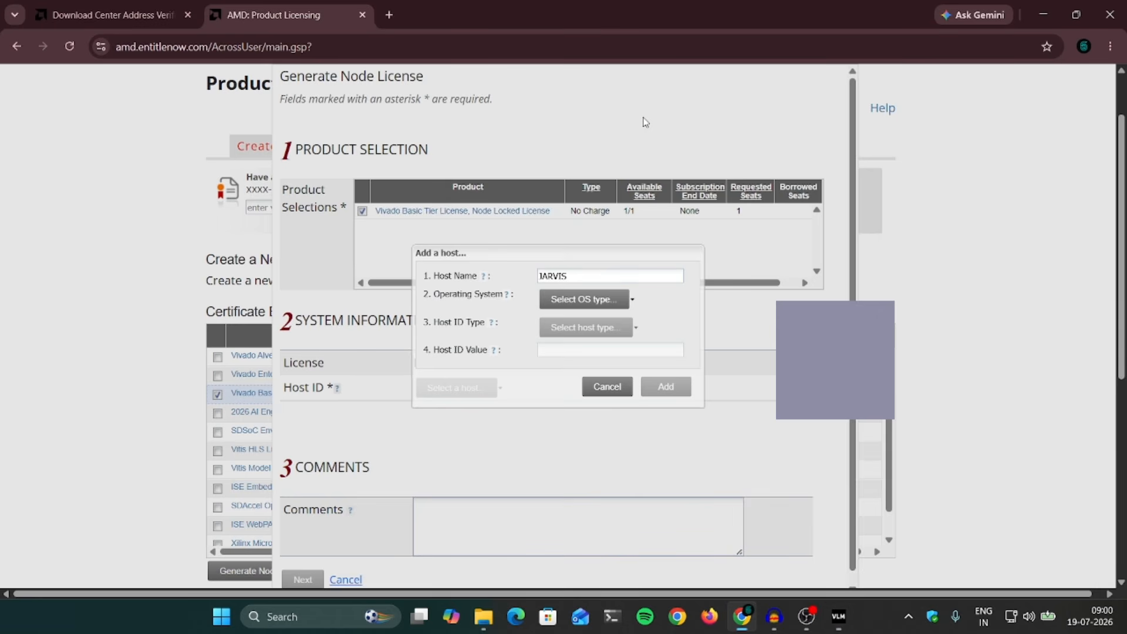
{"action": "left_click", "coordinate": [557, 305]}
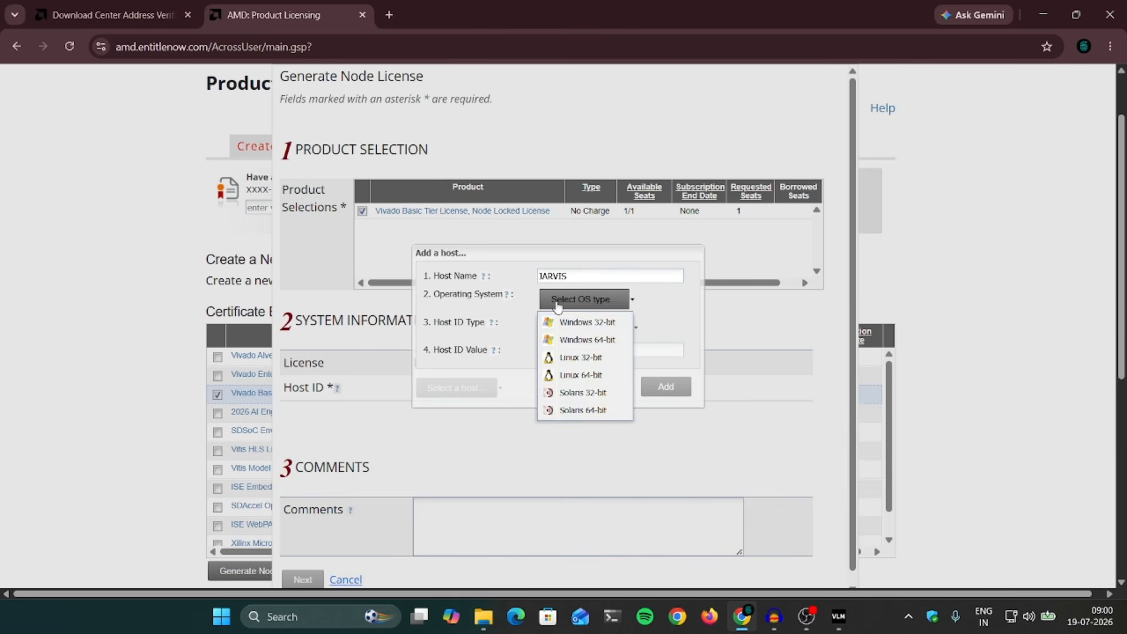
{"action": "left_click", "coordinate": [591, 341]}
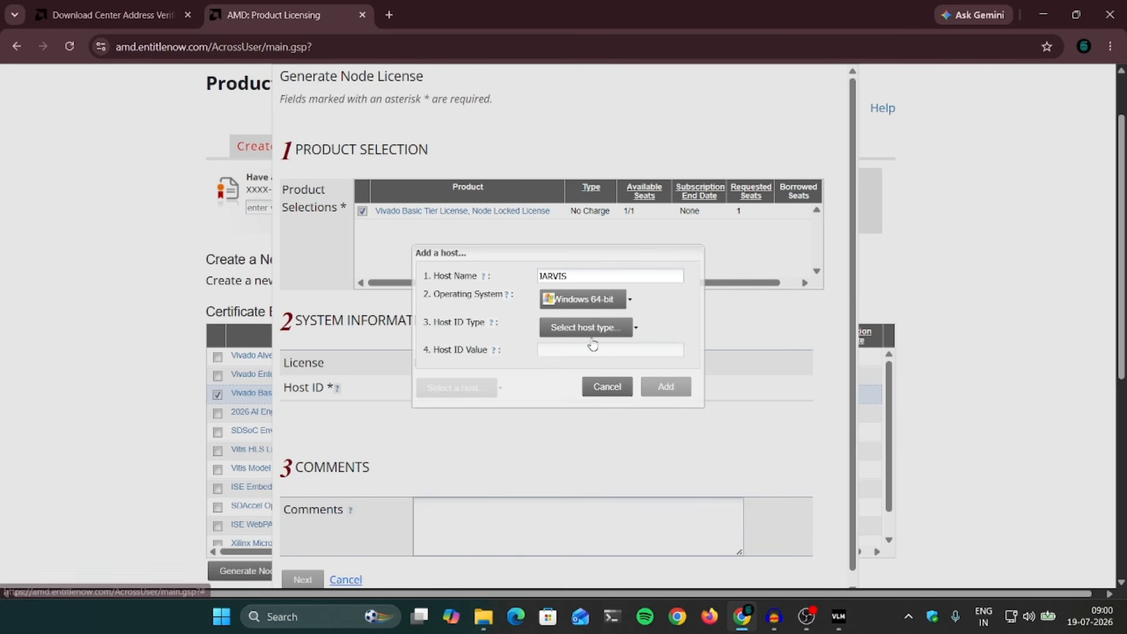
Step: Identify the host by its C: drive Disk Serial Number from License Manager and add it
{"action": "left_click", "coordinate": [629, 332]}
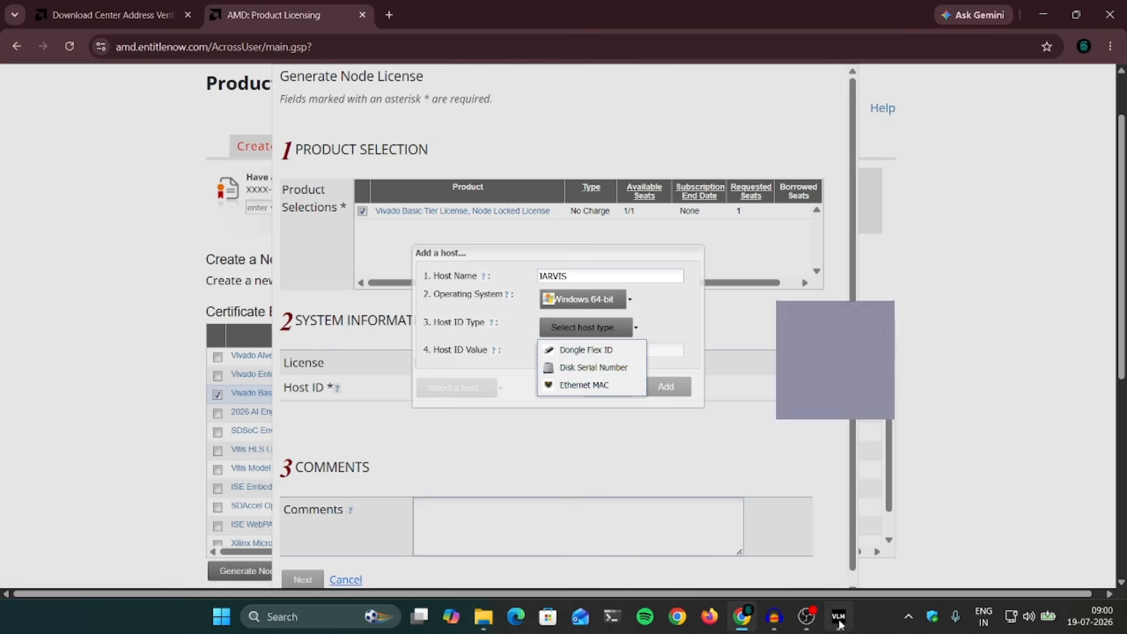
{"action": "left_click", "coordinate": [838, 617]}
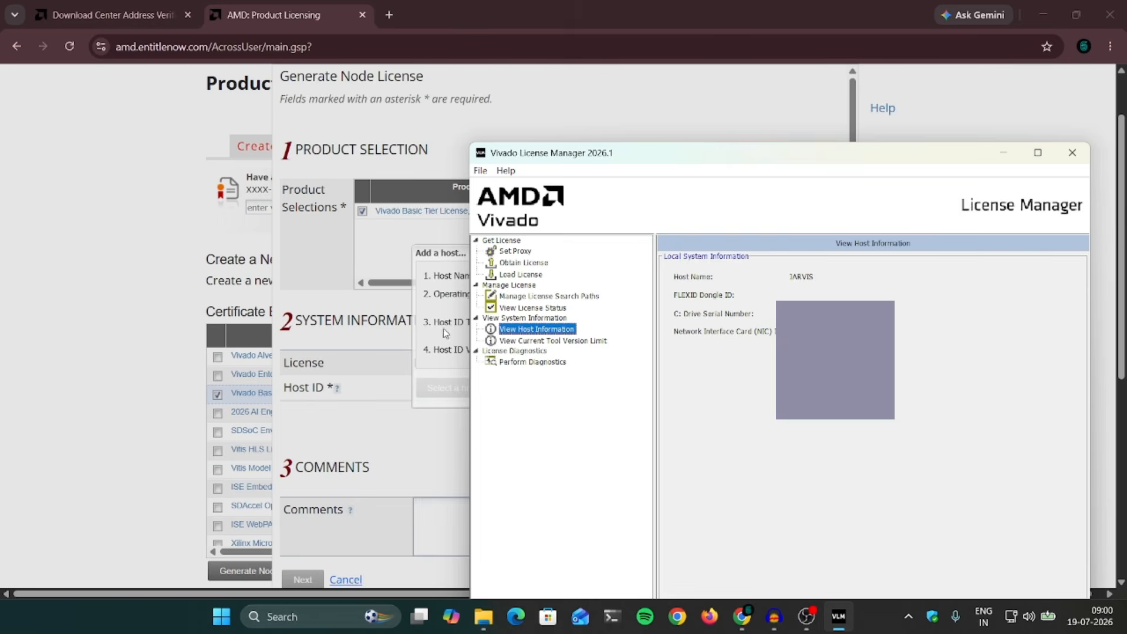
{"action": "left_click", "coordinate": [452, 258]}
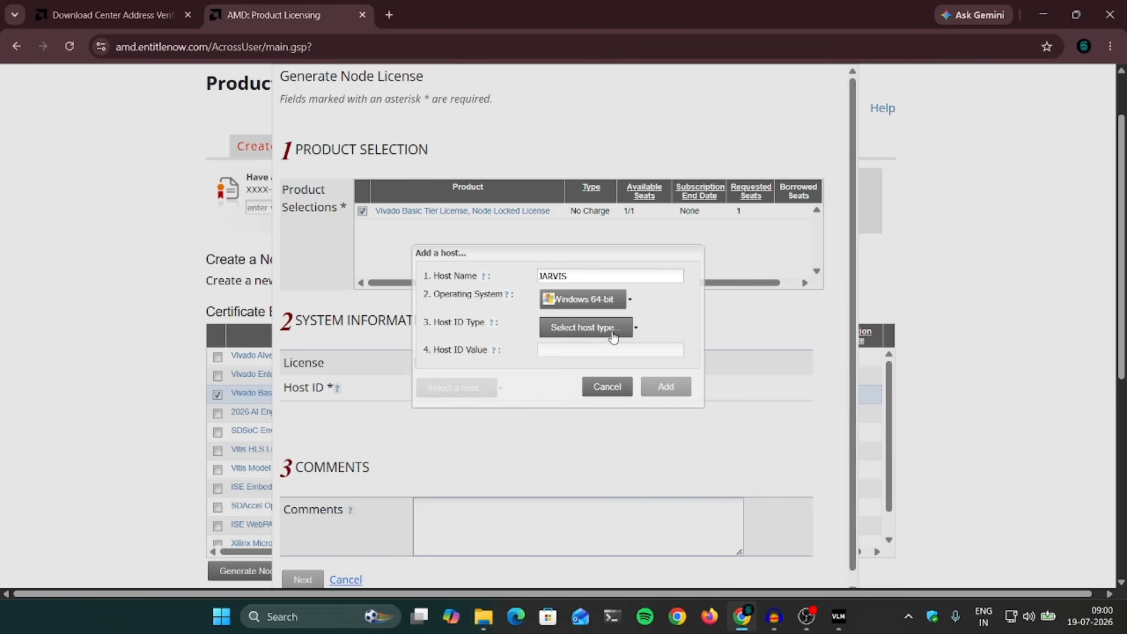
{"action": "left_click", "coordinate": [612, 332]}
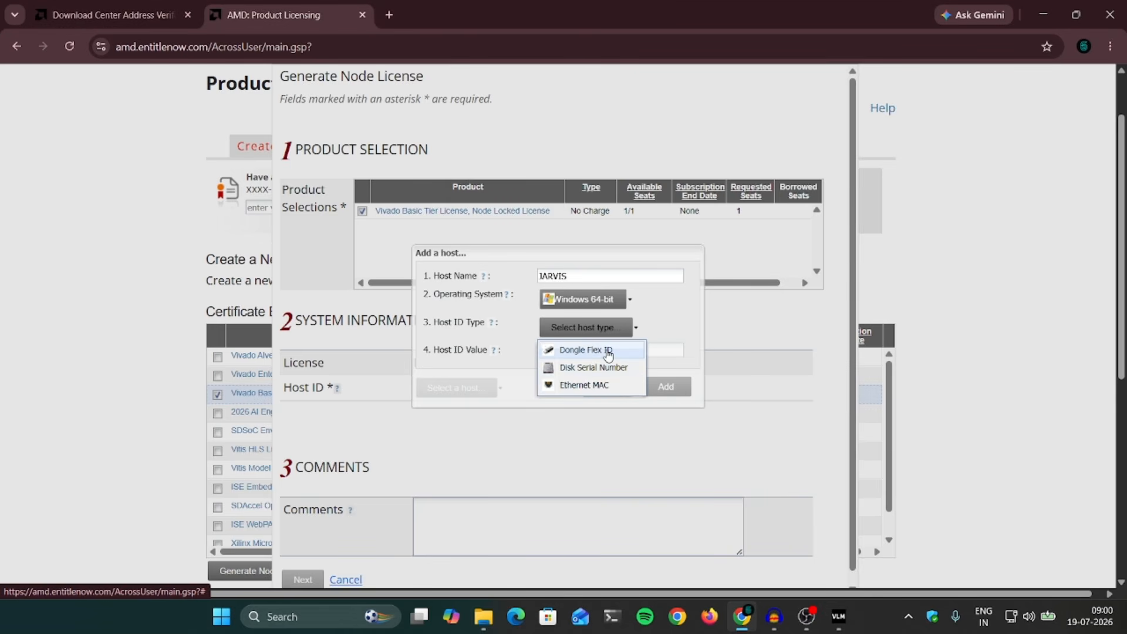
{"action": "left_click", "coordinate": [838, 616]}
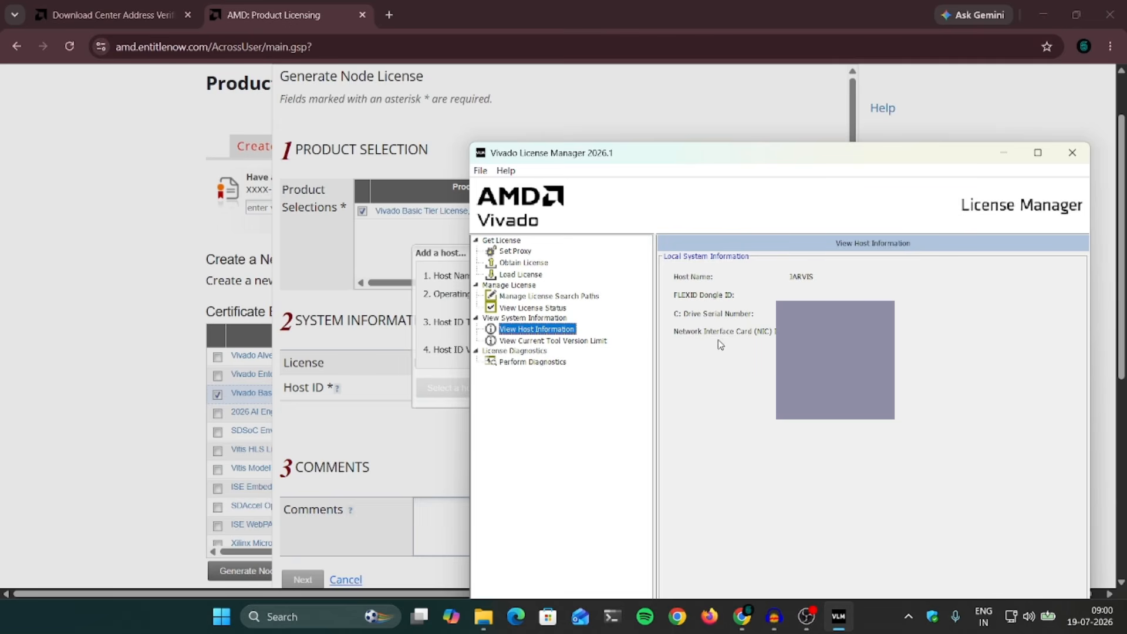
{"action": "left_click", "coordinate": [451, 259]}
{"action": "left_click", "coordinate": [592, 329]}
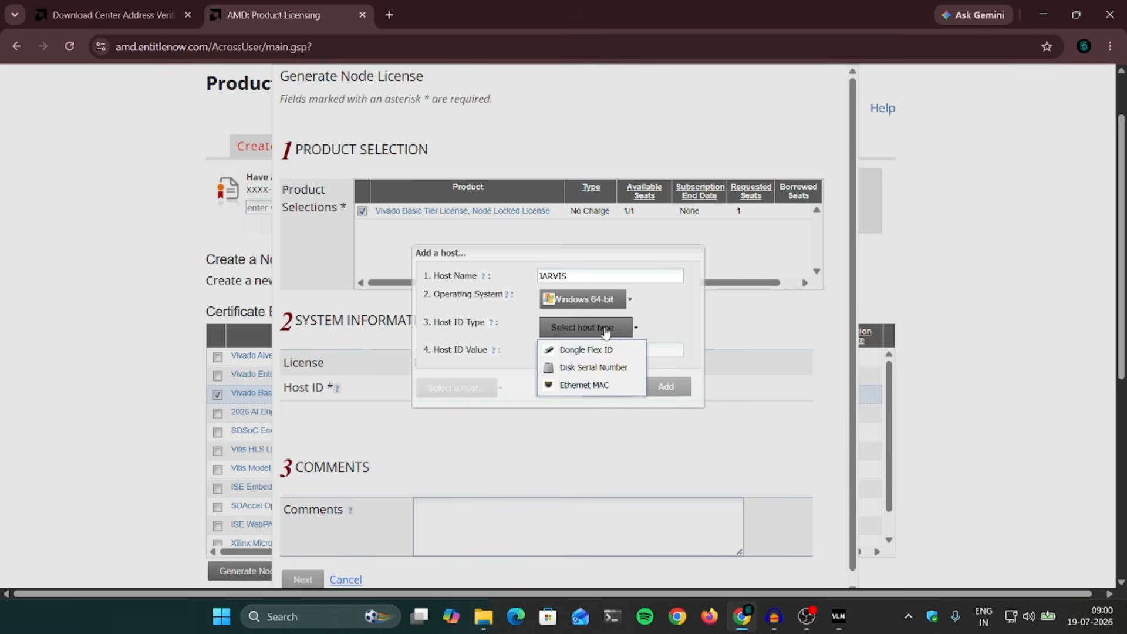
{"action": "left_click", "coordinate": [590, 368]}
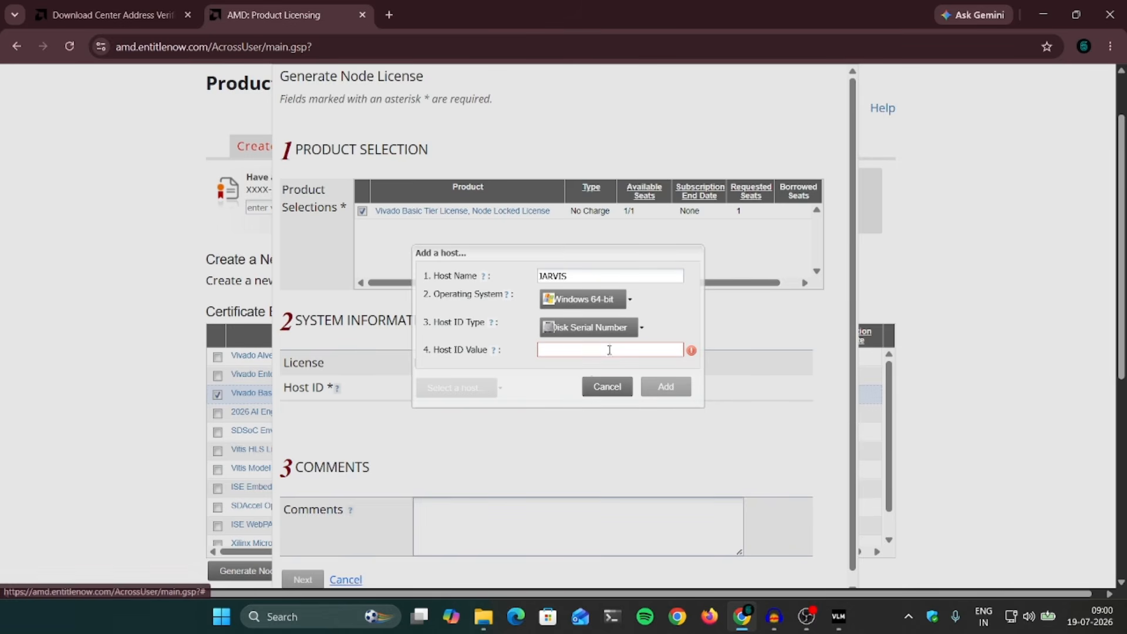
{"action": "left_click", "coordinate": [839, 617]}
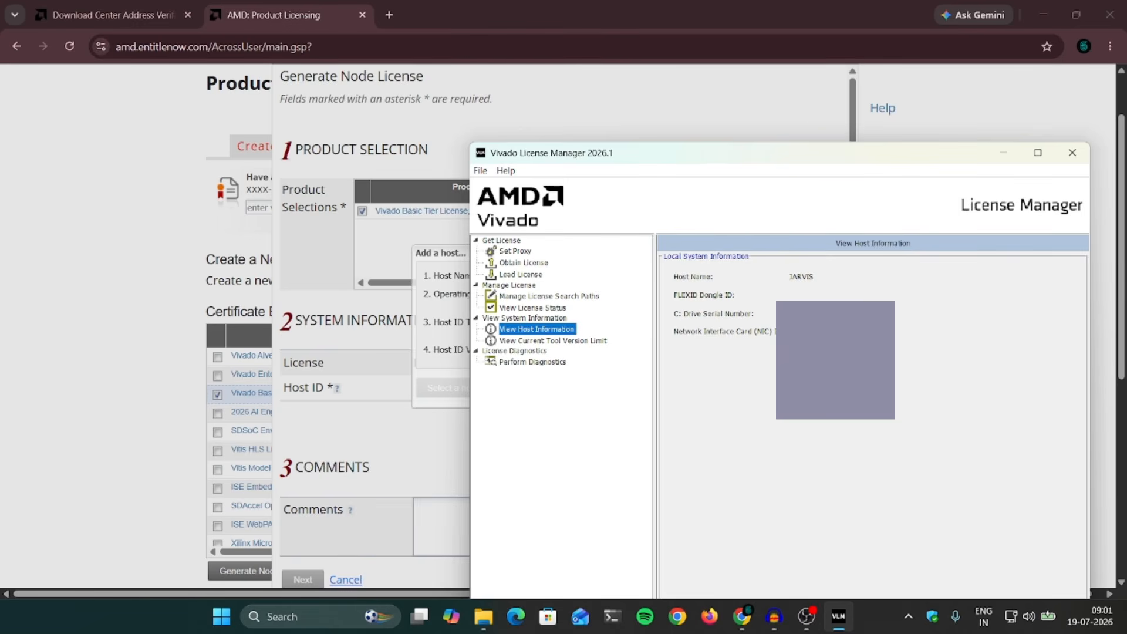
{"action": "left_click", "coordinate": [455, 256]}
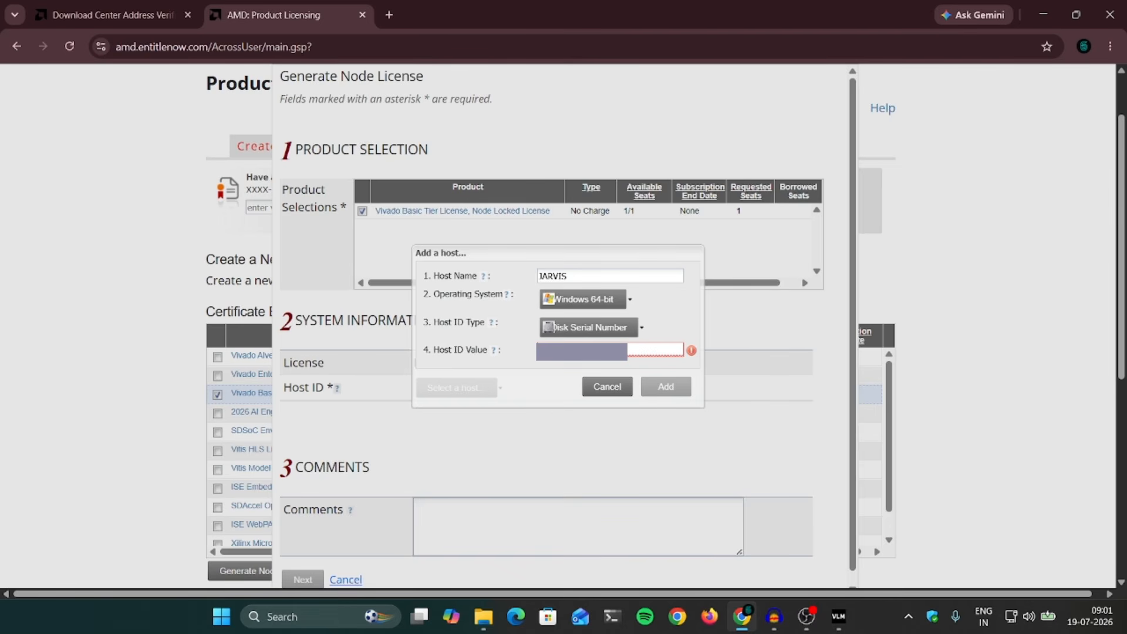
{"action": "left_click", "coordinate": [671, 387]}
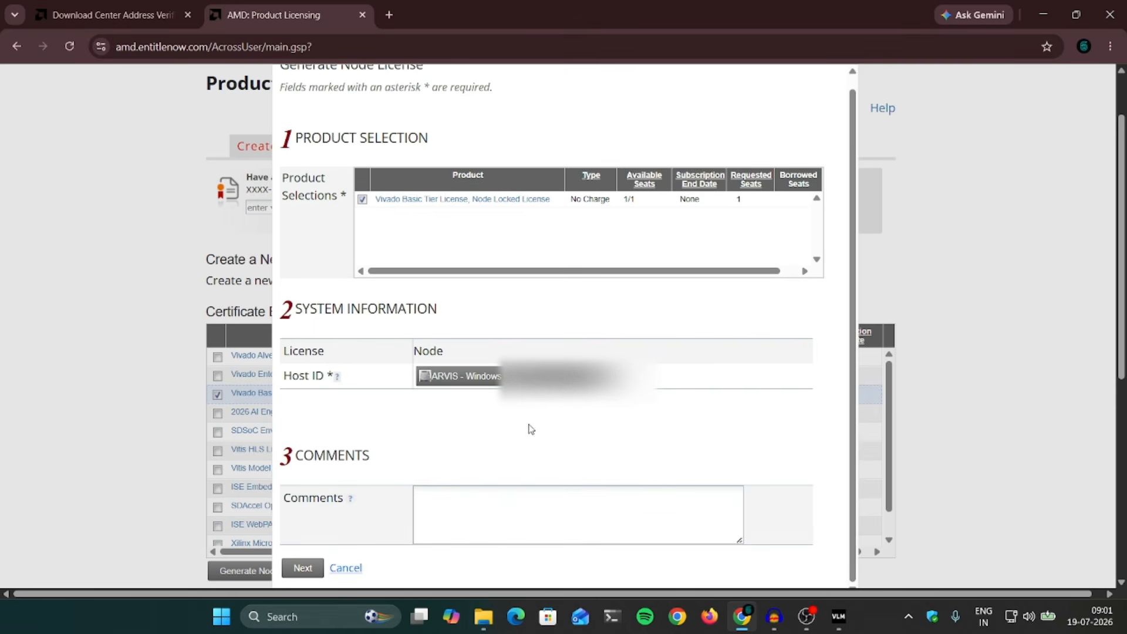
Step: Submit the node license request and dismiss the Congratulations confirmation
{"action": "left_click", "coordinate": [303, 568]}
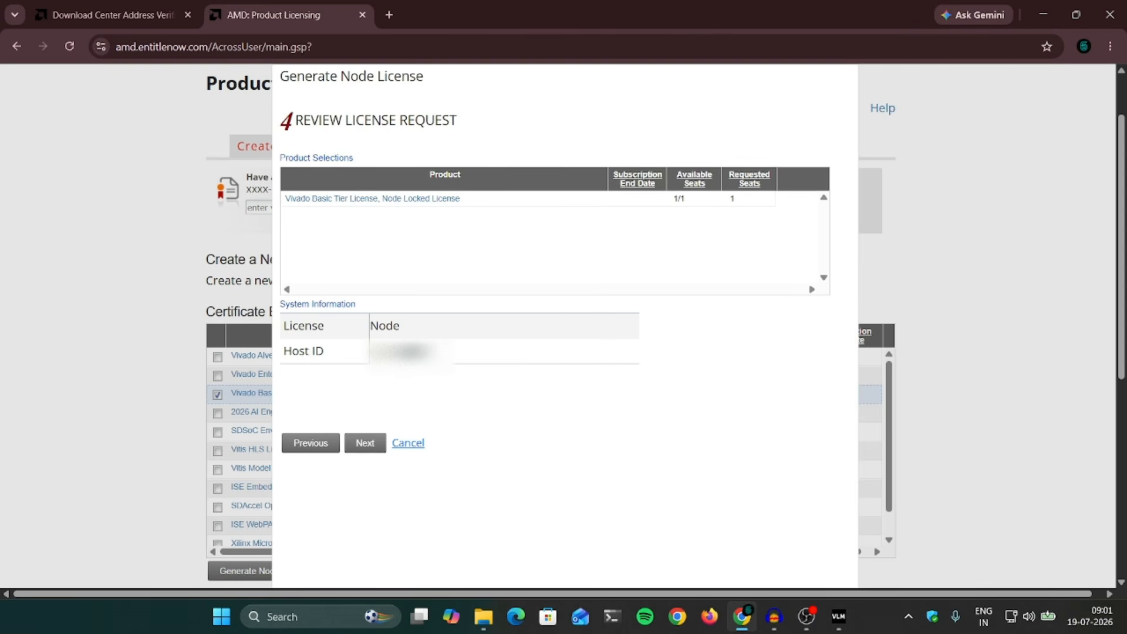
{"action": "left_click", "coordinate": [364, 442]}
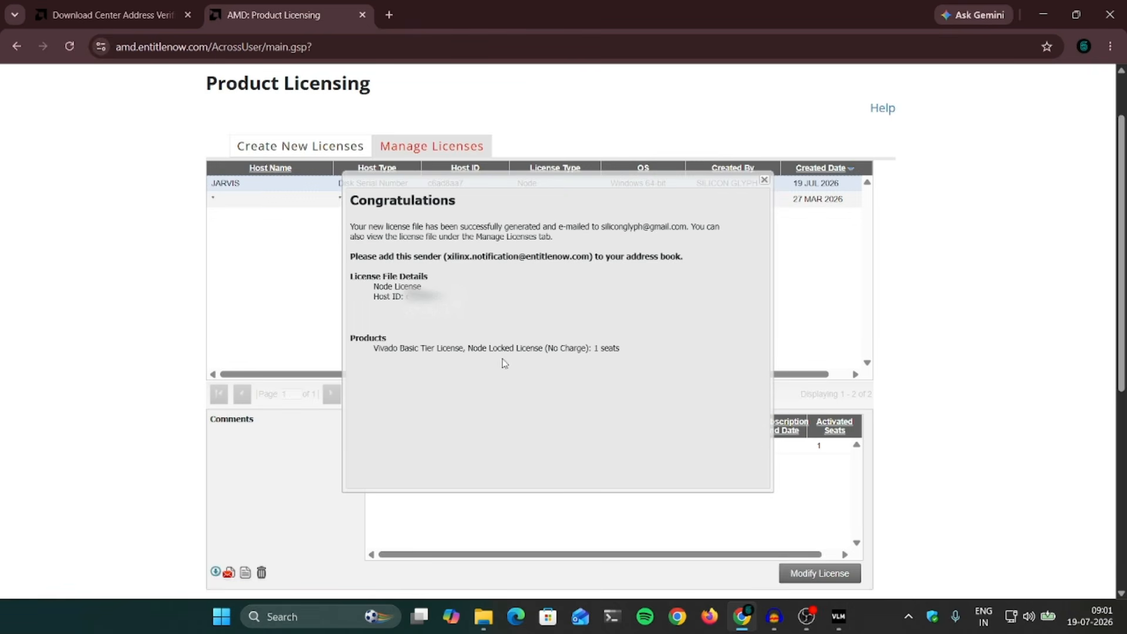
{"action": "left_click", "coordinate": [764, 179]}
Step: Download the generated license as Xilinx (1).lic and return to the License Manager
{"action": "scroll", "coordinate": [583, 472], "scroll_direction": "down", "scroll_amount": 6}
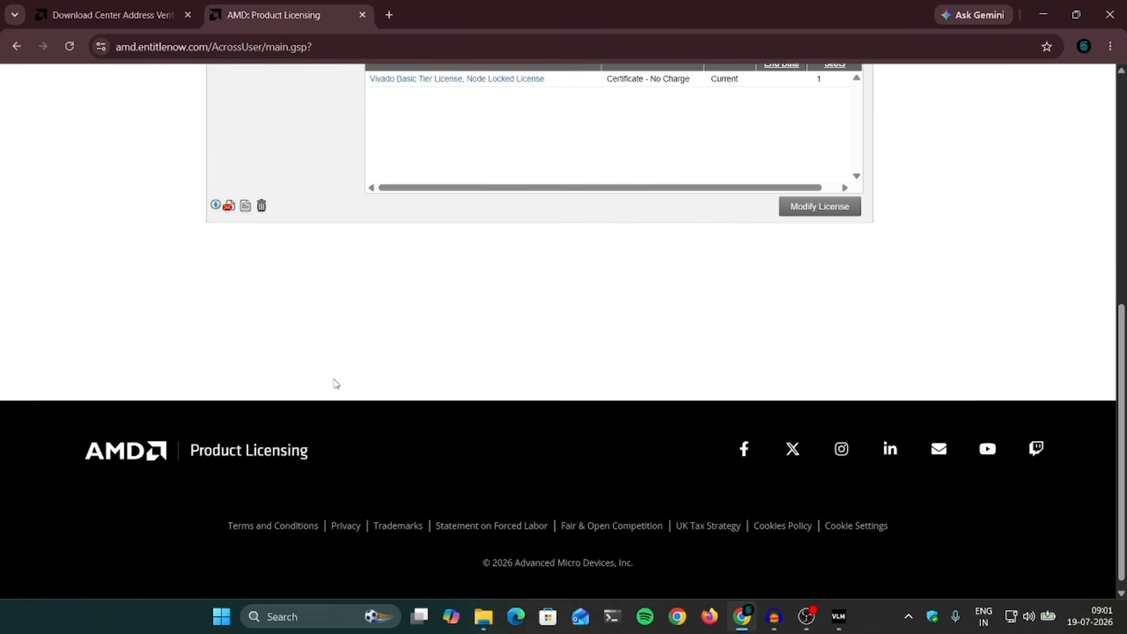
{"action": "scroll", "coordinate": [169, 409], "scroll_direction": "up", "scroll_amount": 4}
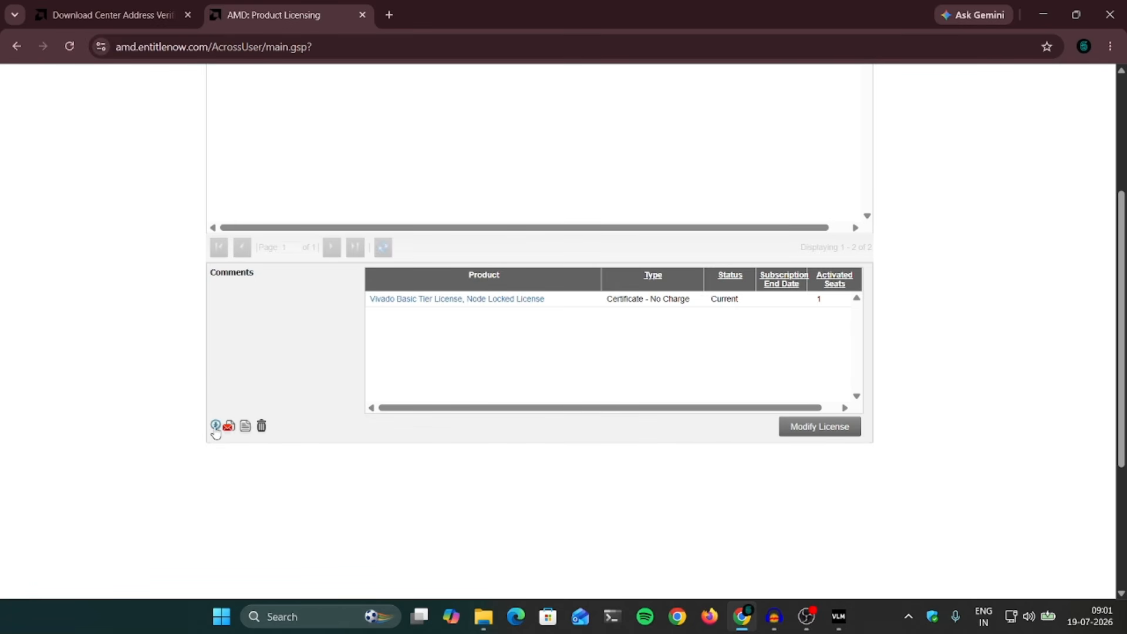
{"action": "left_click", "coordinate": [215, 426]}
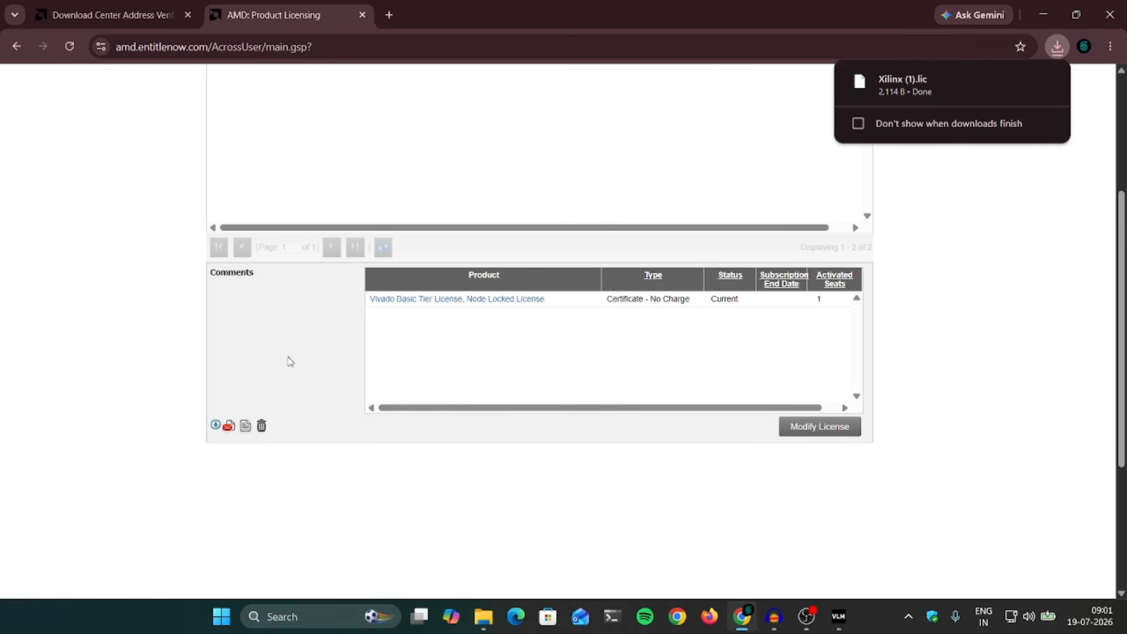
{"action": "left_click", "coordinate": [838, 616]}
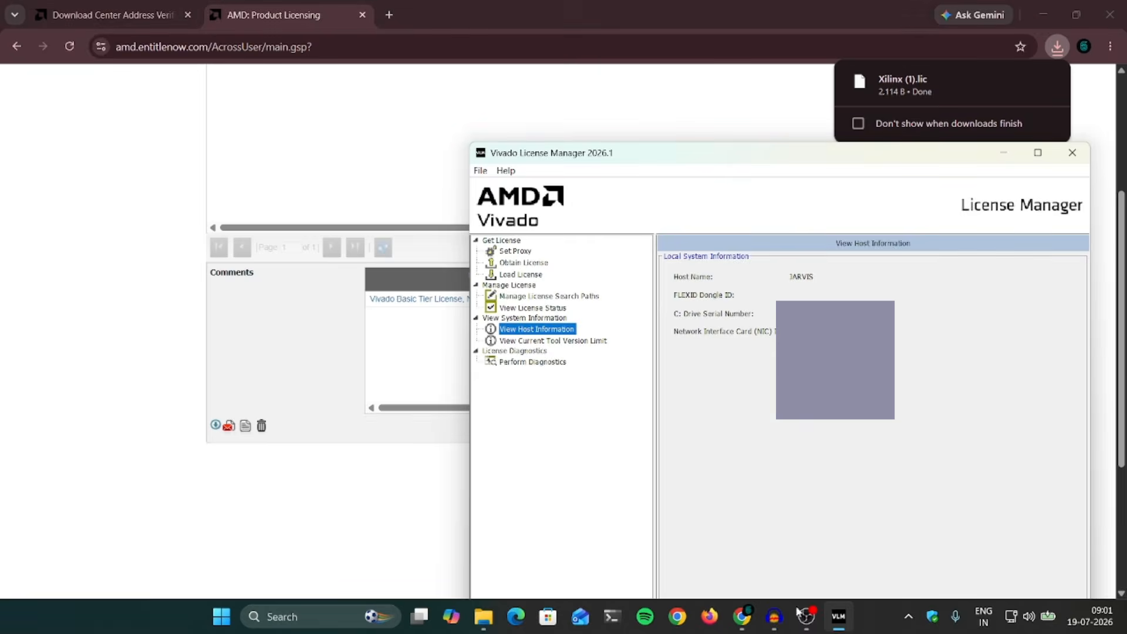
Step: Copy in D:\Downloads\Xilinx (1).lic via Load License and acknowledge the success message
{"action": "left_click", "coordinate": [521, 274]}
{"action": "left_click", "coordinate": [708, 324]}
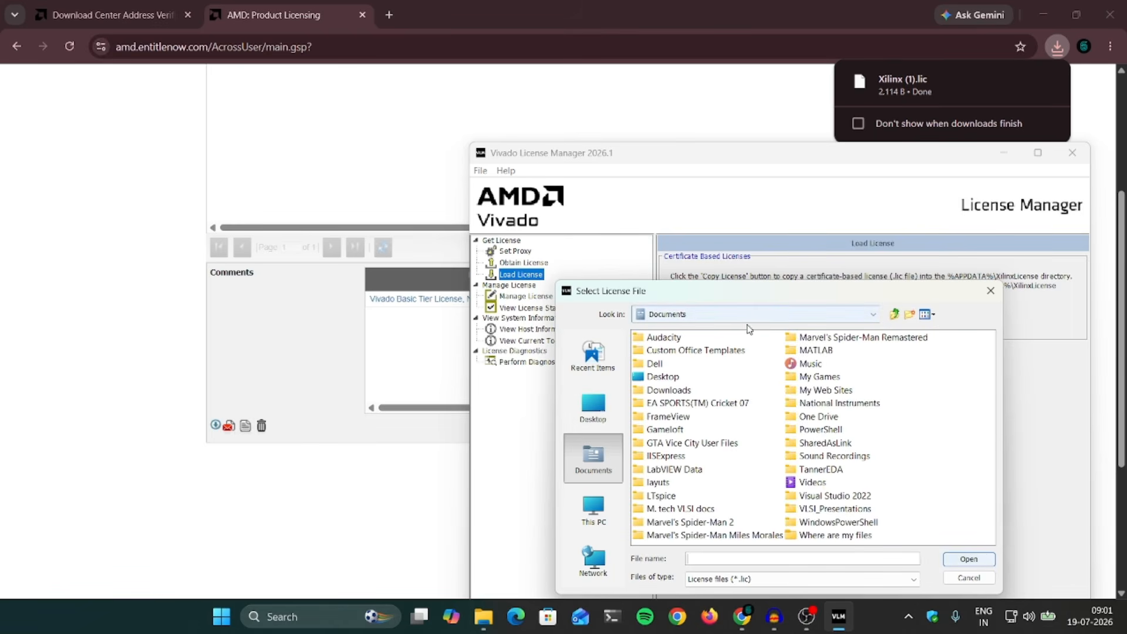
{"action": "left_click", "coordinate": [751, 321]}
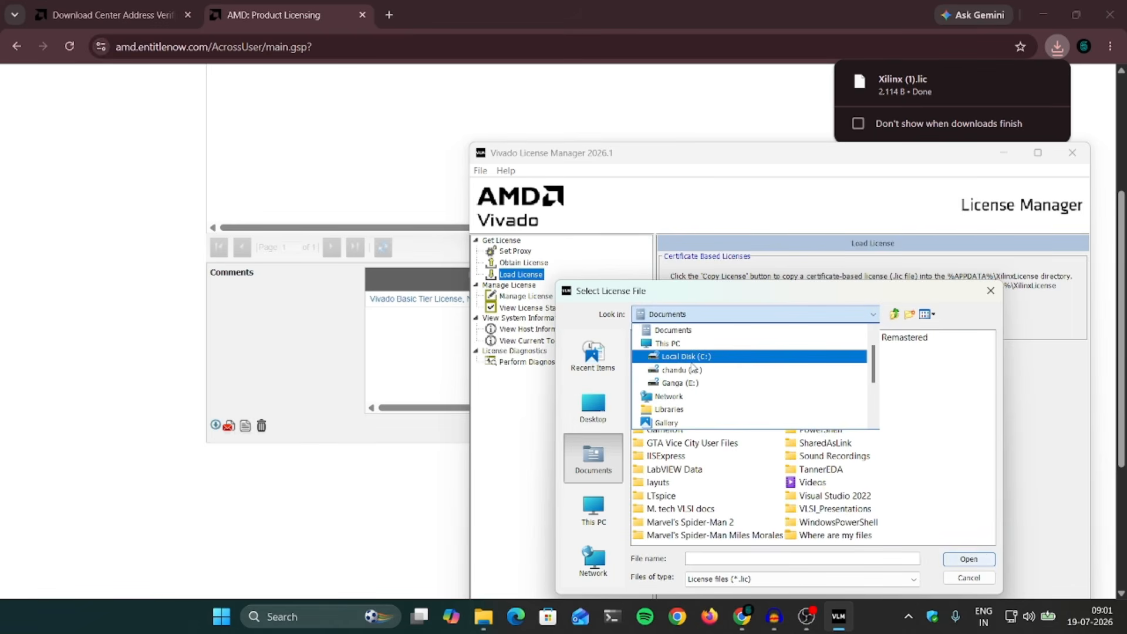
{"action": "left_click", "coordinate": [681, 395]}
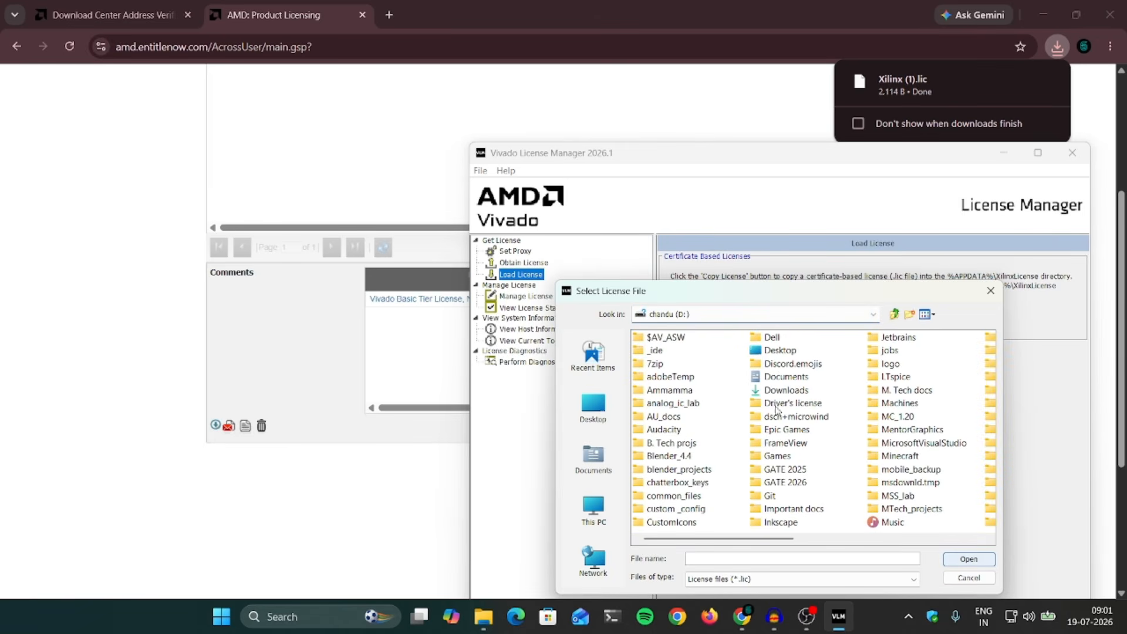
{"action": "double_click", "coordinate": [783, 391]}
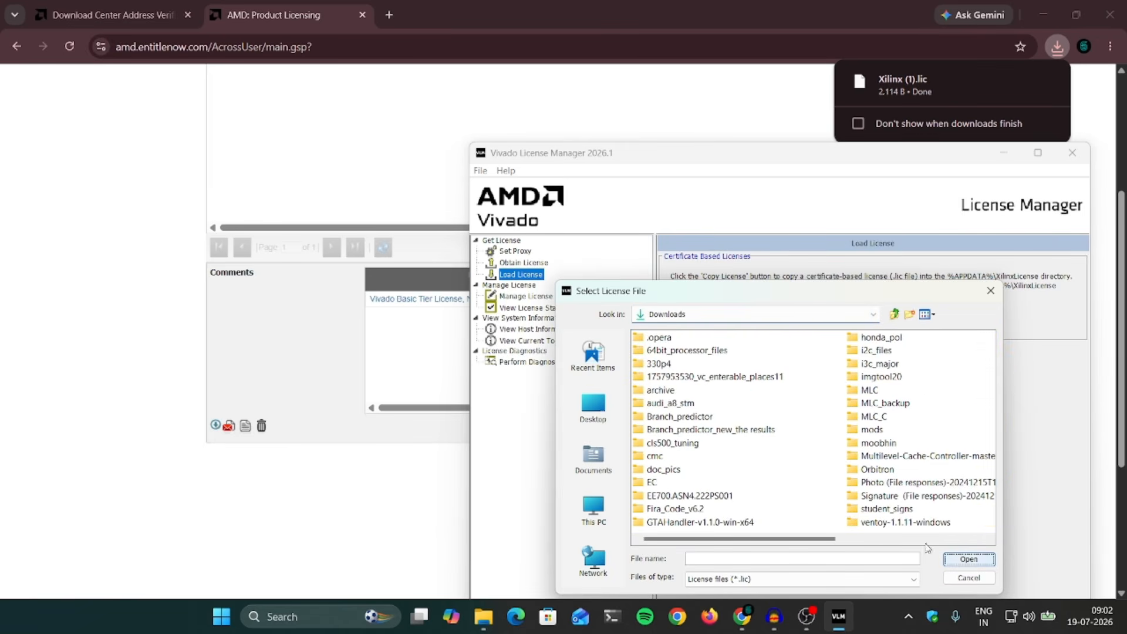
{"action": "scroll", "coordinate": [764, 453], "scroll_direction": "down", "scroll_amount": 5}
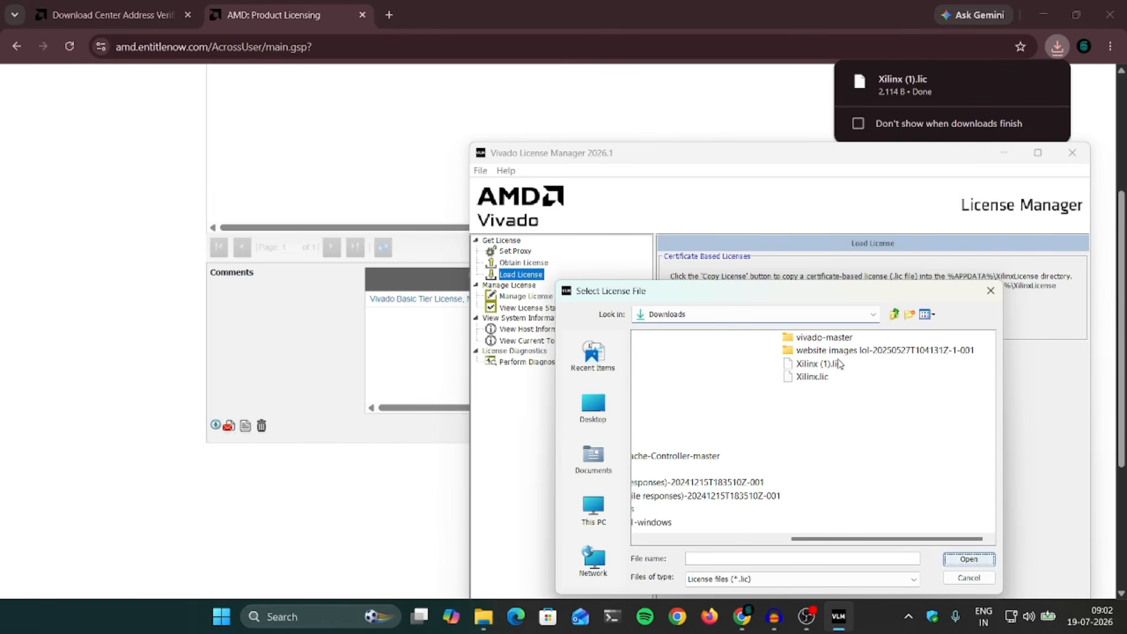
{"action": "left_click", "coordinate": [819, 363]}
{"action": "left_click", "coordinate": [968, 559]}
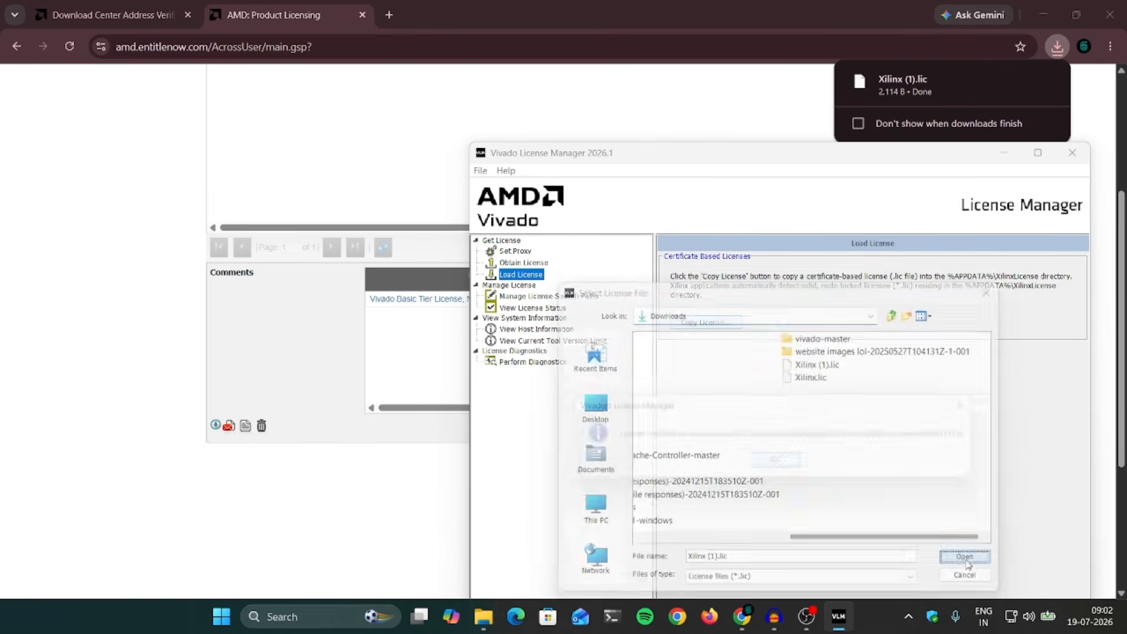
{"action": "left_click", "coordinate": [779, 463]}
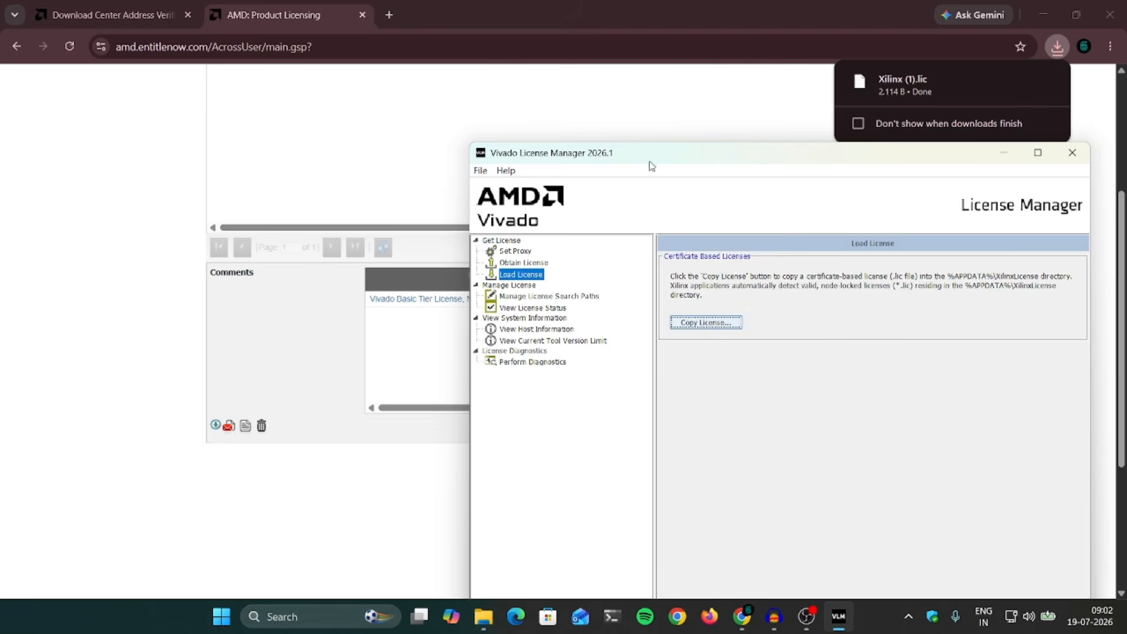
{"action": "left_click_drag", "start_coordinate": [663, 161], "coordinate": [558, 47]}
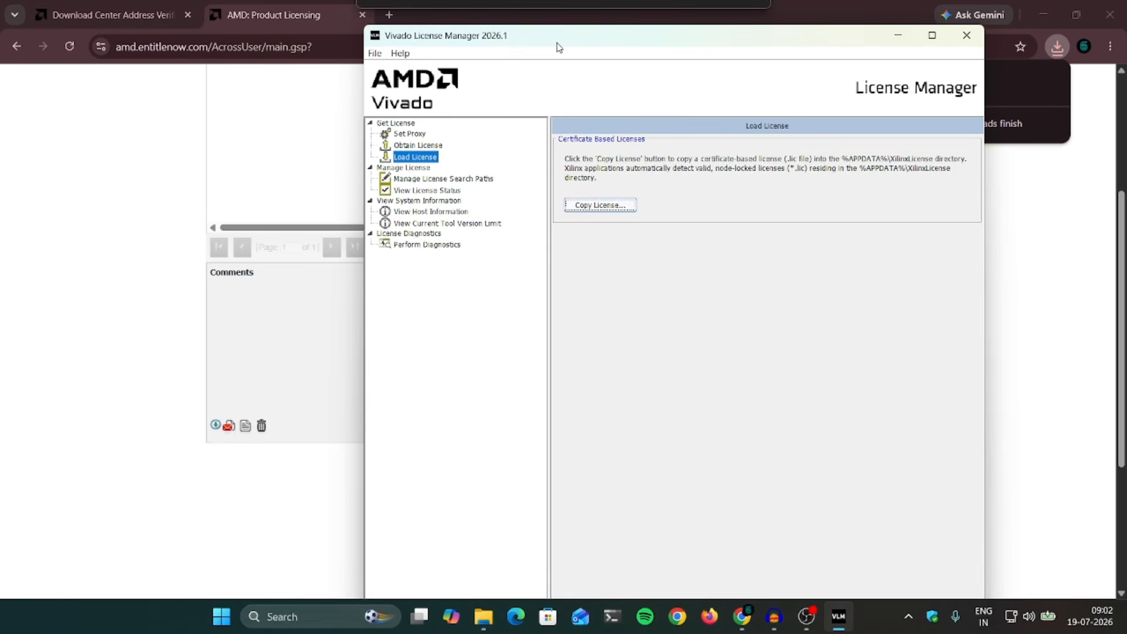
Step: Verify the BASIC tier in View License Status, then exit the License Manager and minimize Chrome
{"action": "left_click", "coordinate": [966, 35]}
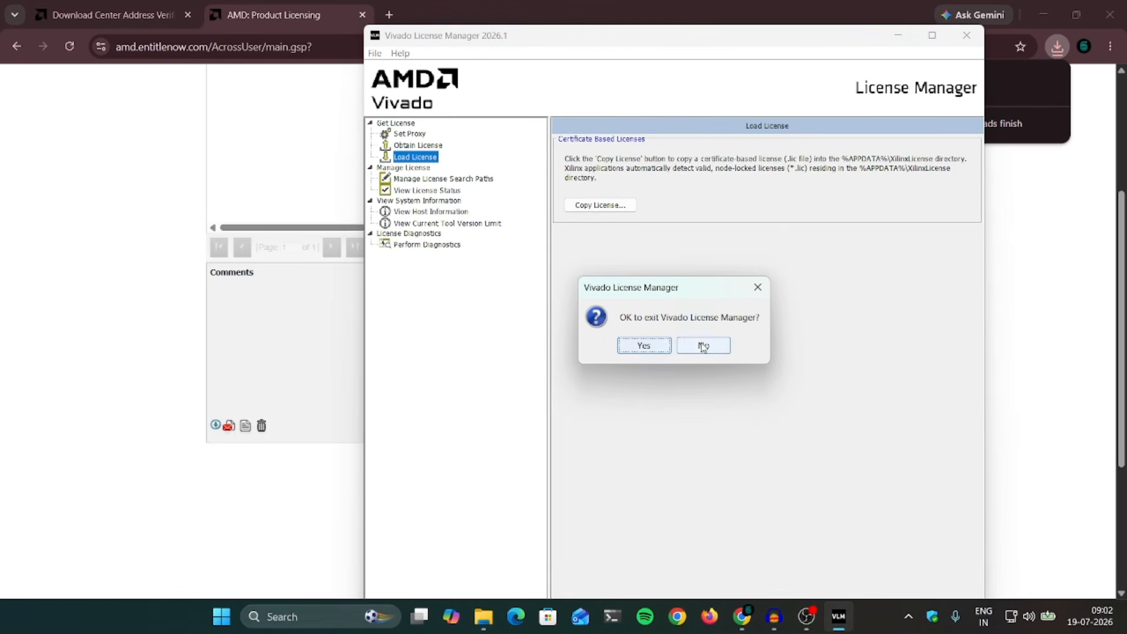
{"action": "left_click", "coordinate": [756, 289]}
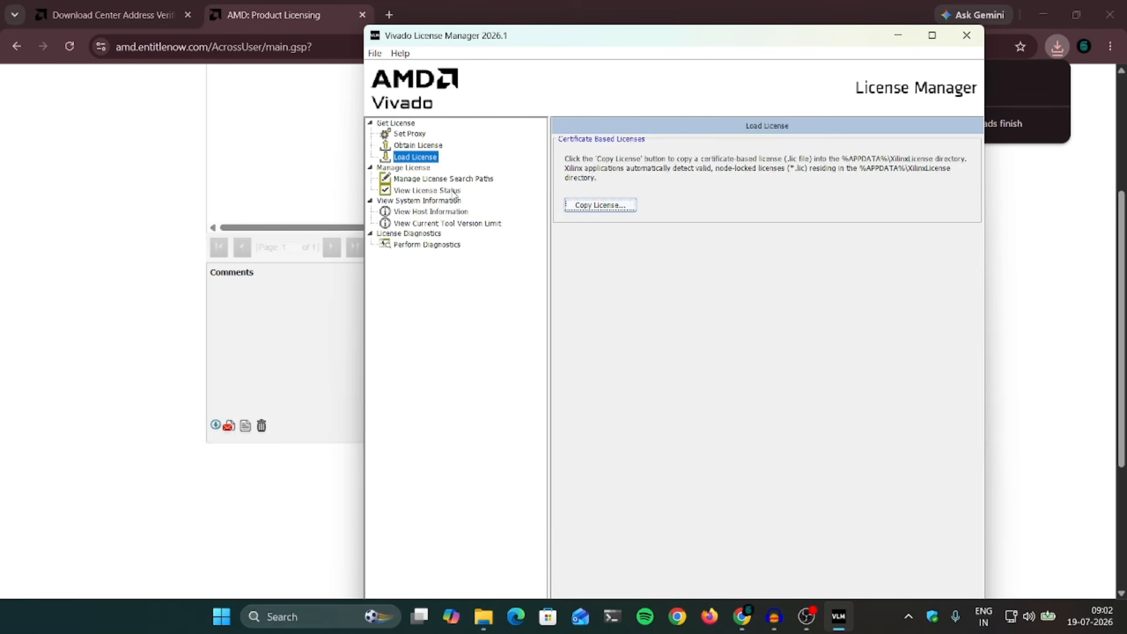
{"action": "left_click", "coordinate": [434, 190]}
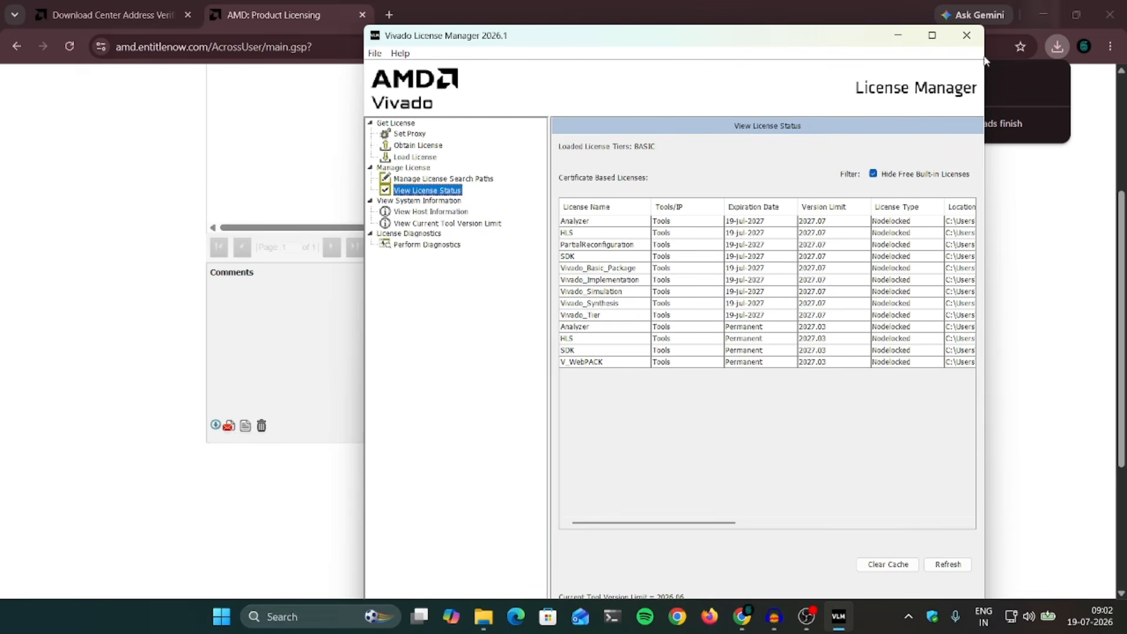
{"action": "left_click", "coordinate": [966, 35]}
{"action": "left_click", "coordinate": [644, 345]}
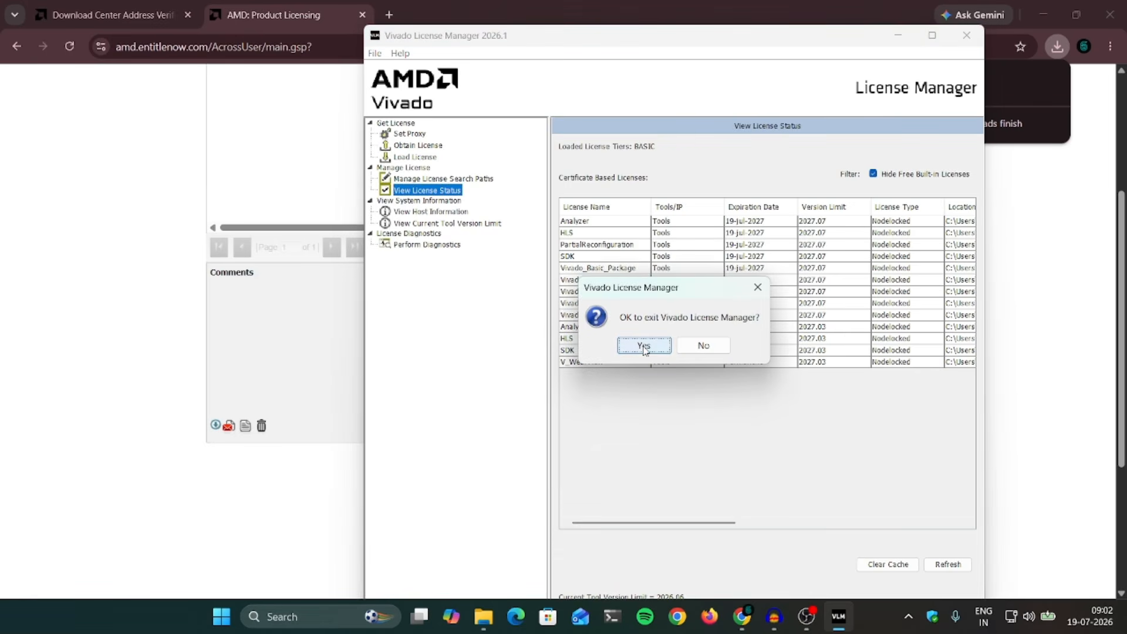
{"action": "left_click", "coordinate": [1047, 15]}
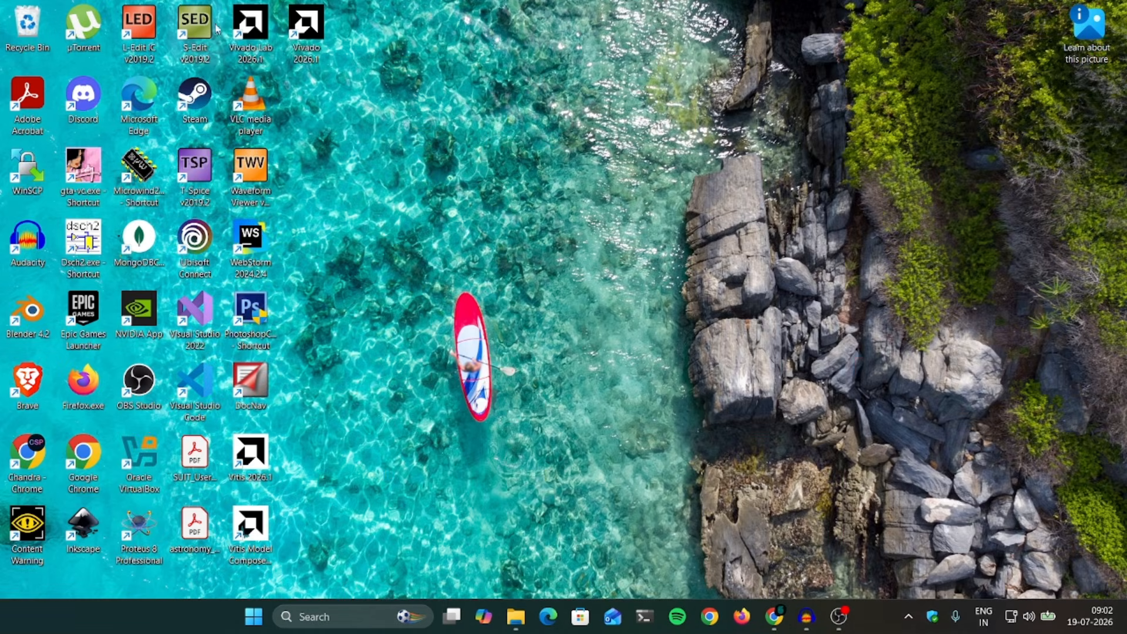
{"action": "double_click", "coordinate": [304, 29]}
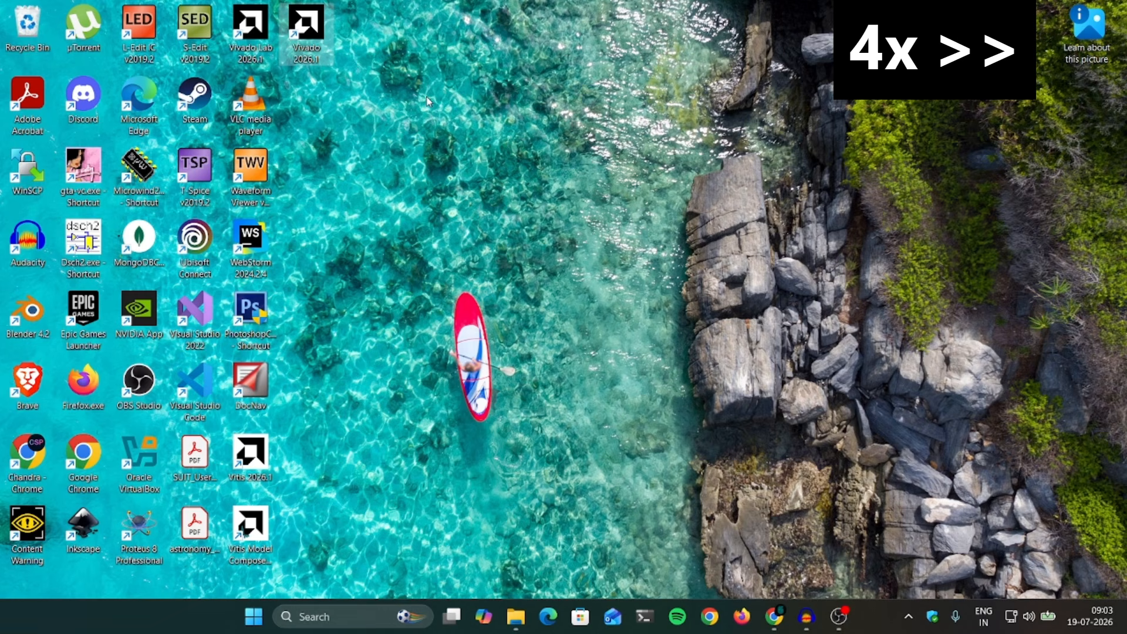
{"action": "left_click", "coordinate": [418, 52]}
{"action": "left_click", "coordinate": [306, 35]}
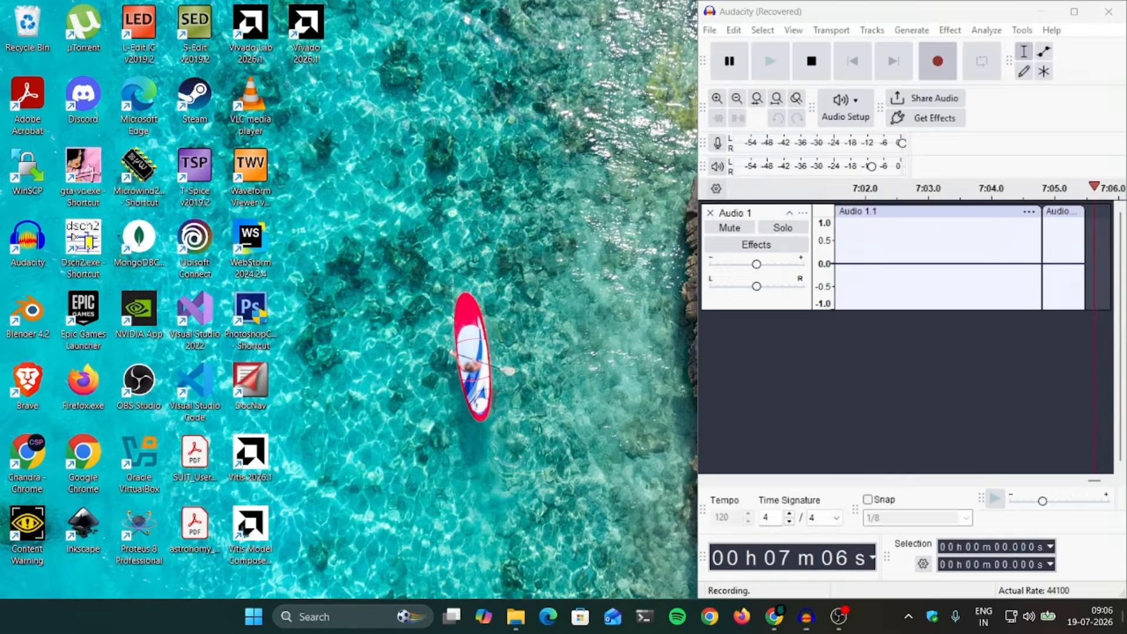
{"action": "left_click", "coordinate": [1125, 631]}
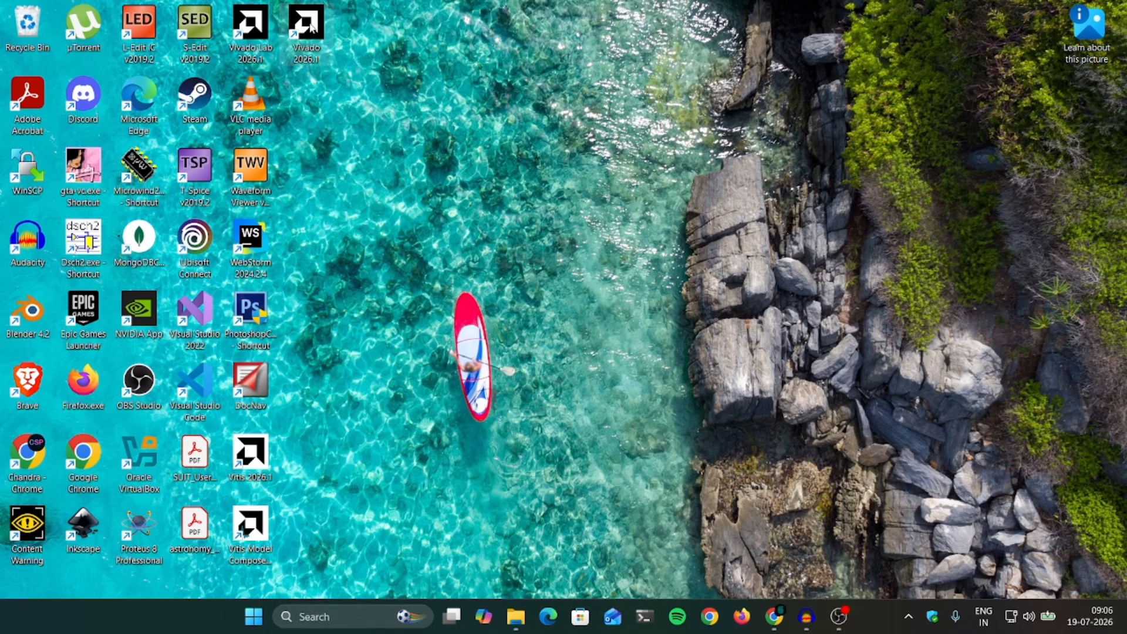
{"action": "double_click", "coordinate": [308, 27]}
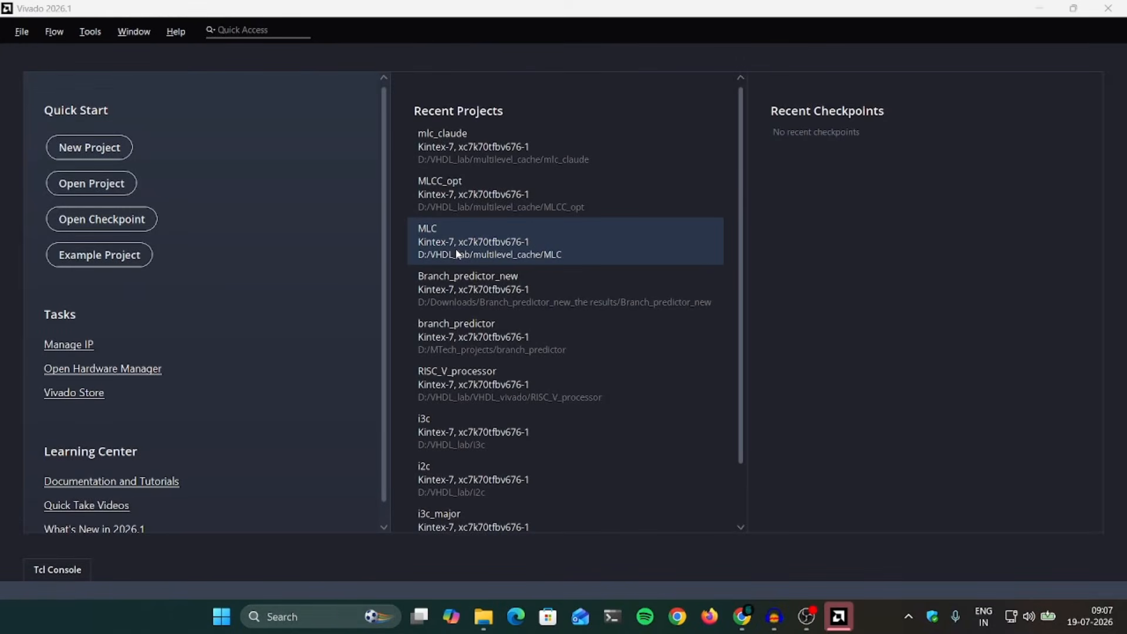
Step: Scroll through Vivado's start page to review the recent Kintex-7 projects such as Branch_predictor_new and RISC_V_processor
{"action": "scroll", "coordinate": [577, 308], "scroll_direction": "down", "scroll_amount": 2}
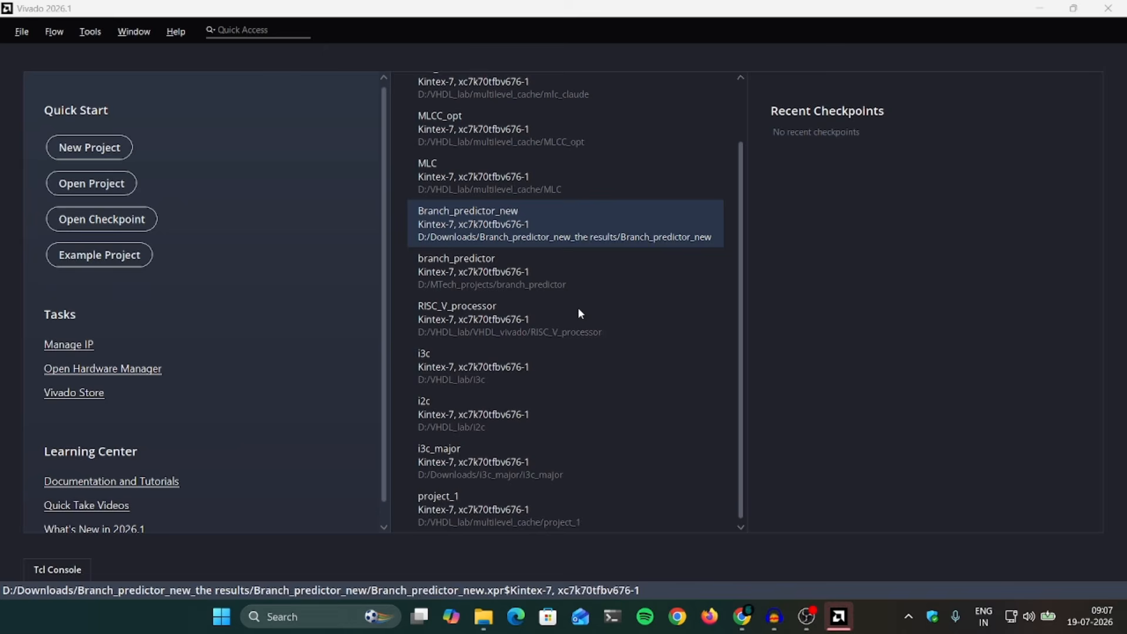
{"action": "scroll", "coordinate": [485, 347], "scroll_direction": "up", "scroll_amount": 2}
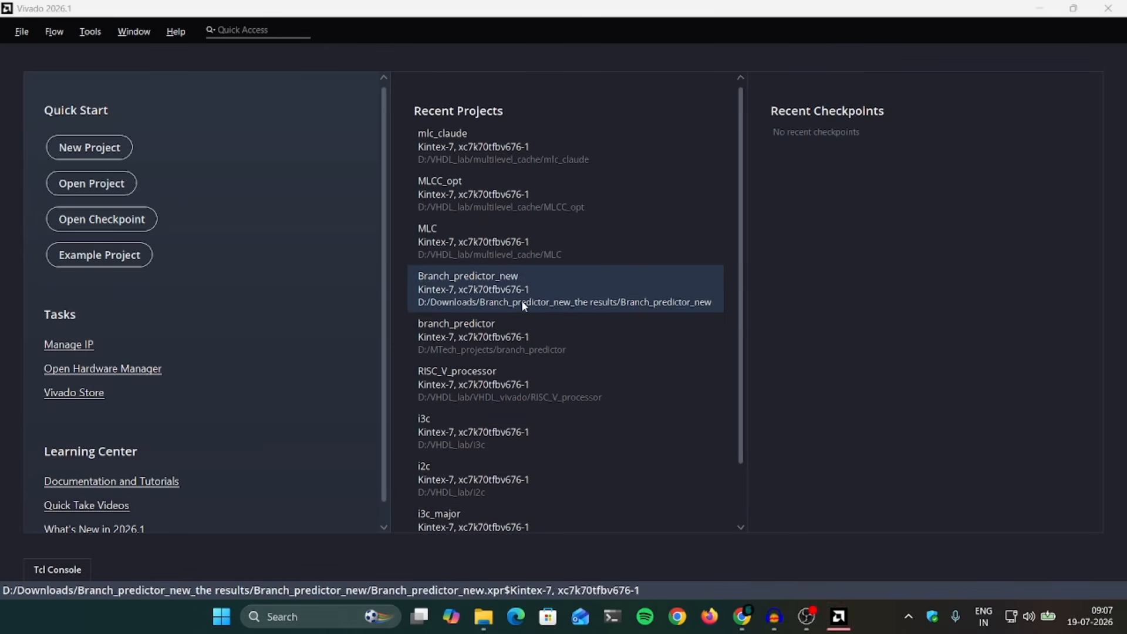